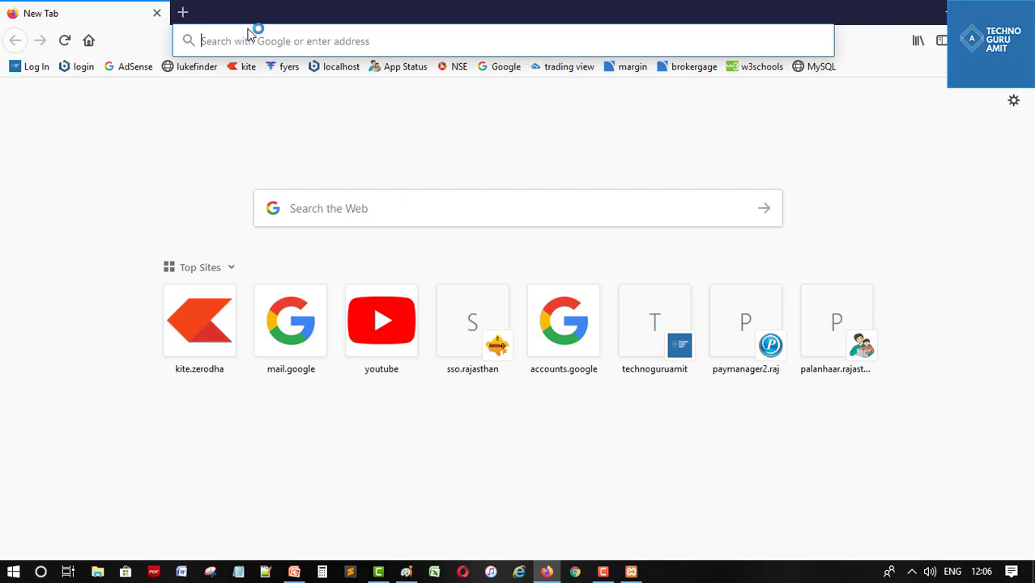
Load localhost:8080 in Firefox and start appending a path to the address
type("localhost/")
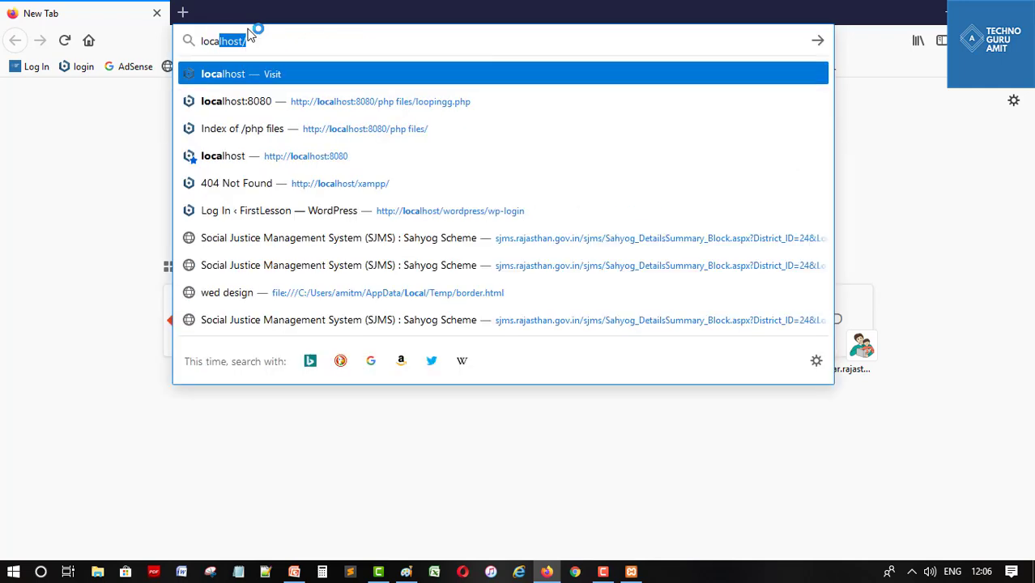
key("Down")
key("Down")
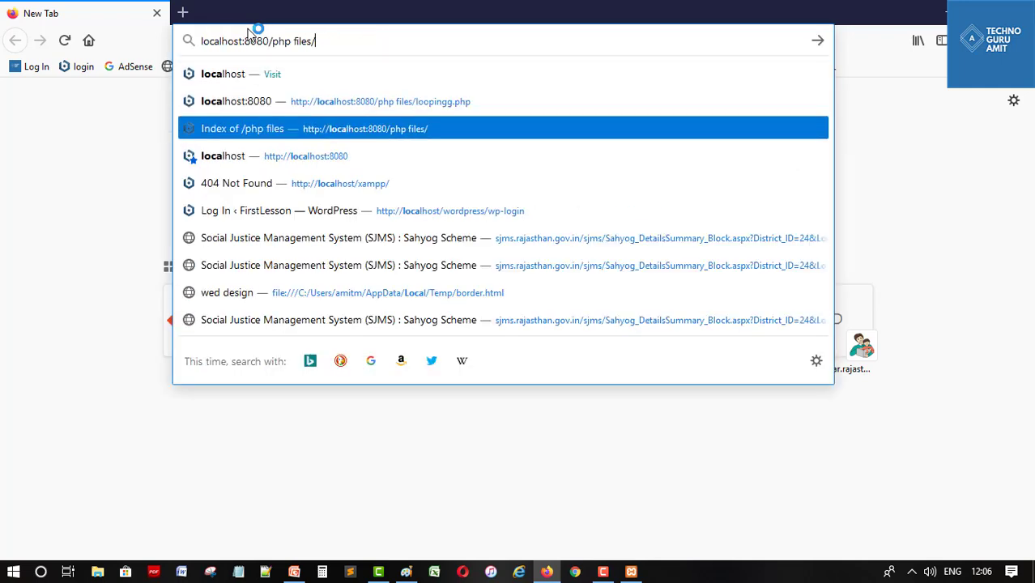
key("Down")
key("Return")
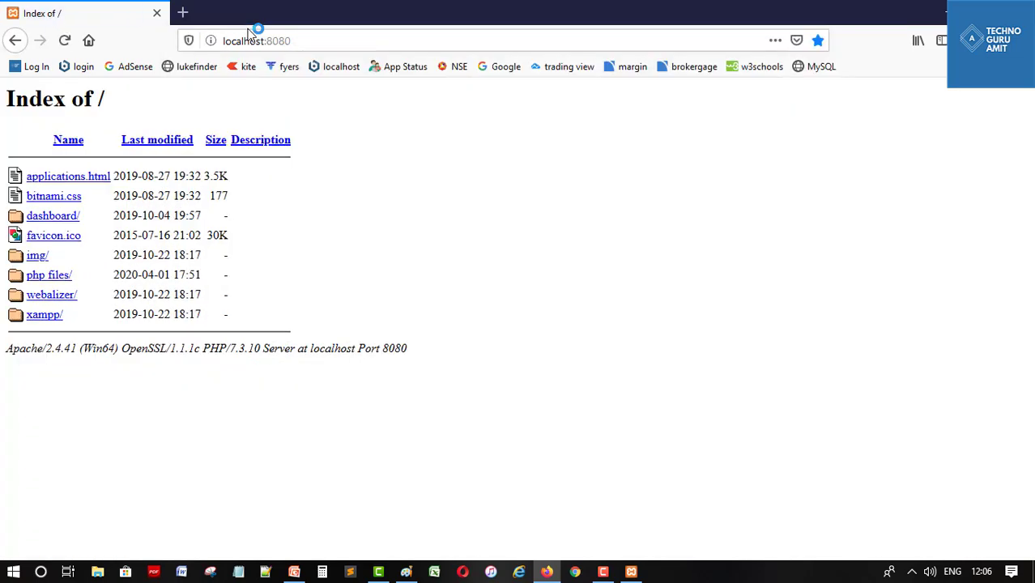
left_click(310, 40)
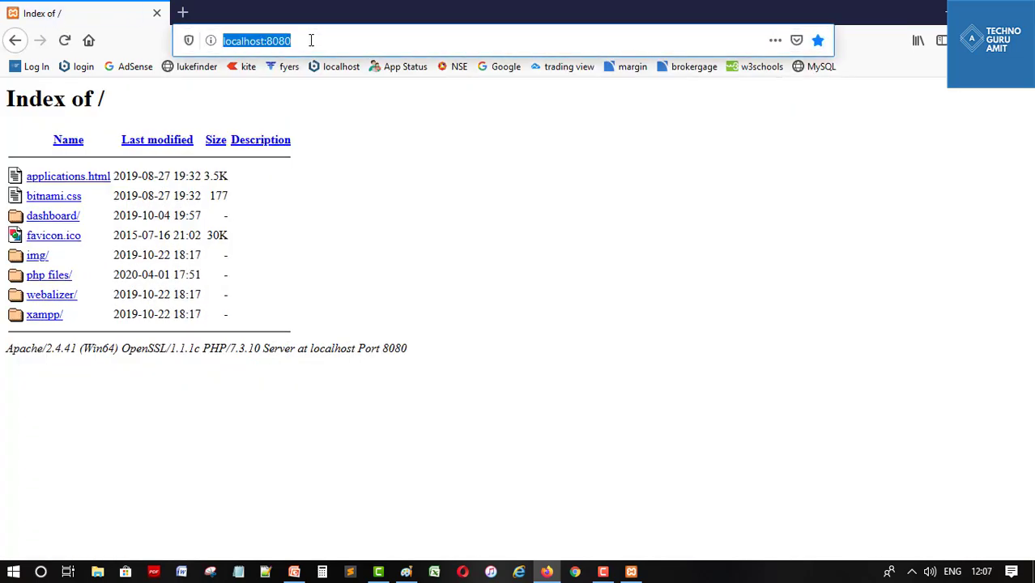
left_click(310, 40)
type("/")
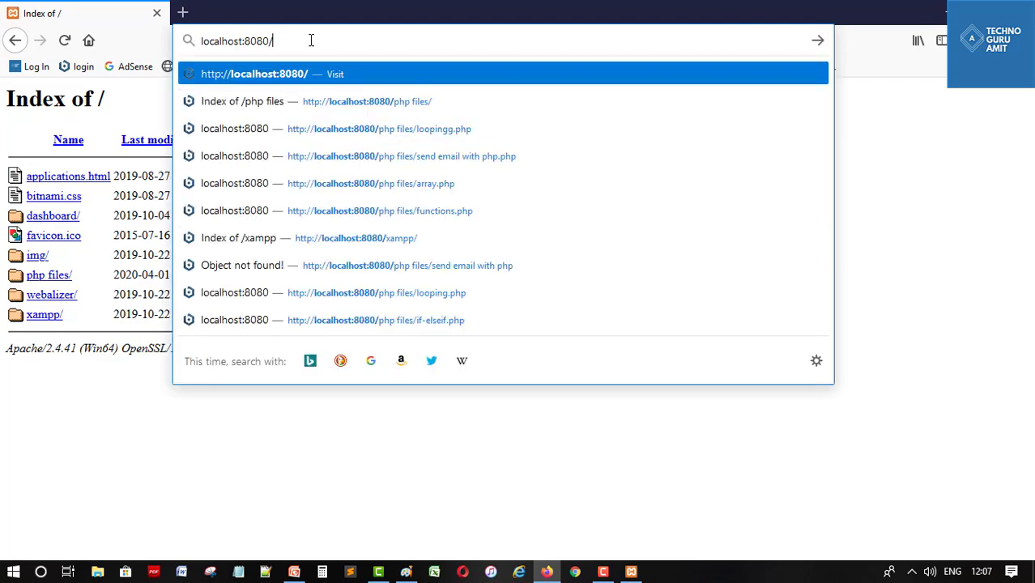
Look through the Bitnami WordPress Stack entries in the Start menu, then return to the page
left_click(9, 567)
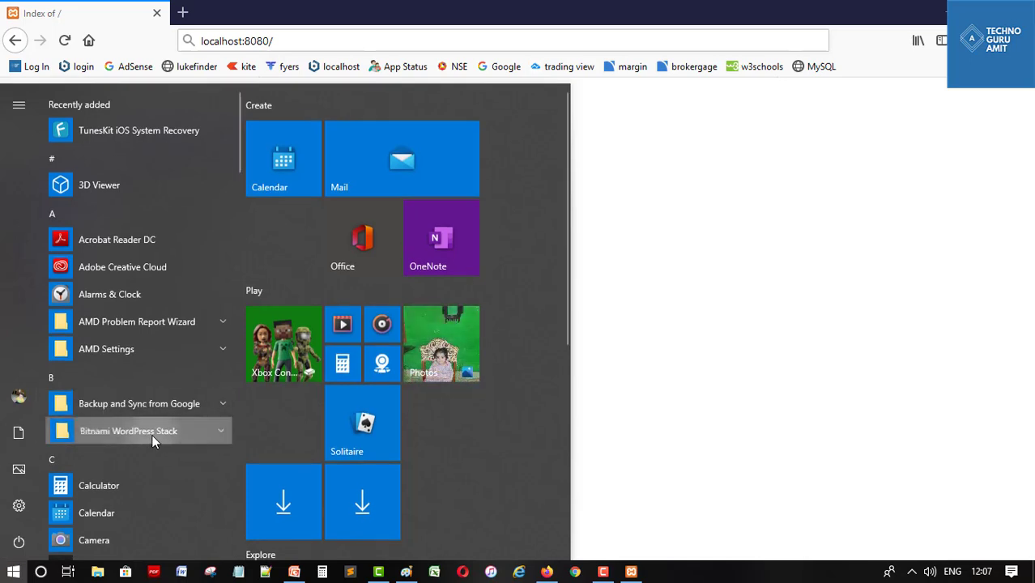
left_click(152, 434)
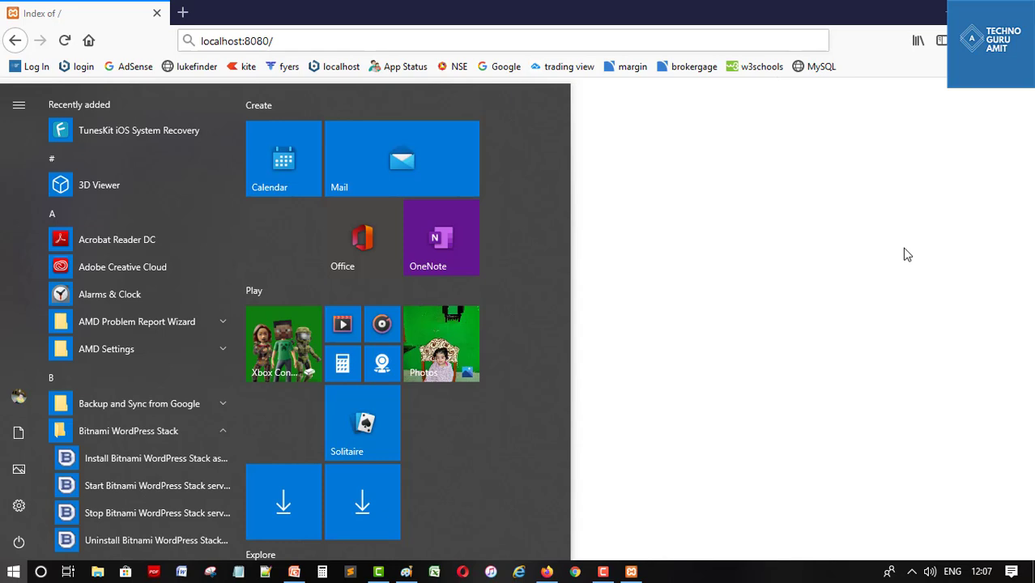
left_click(911, 325)
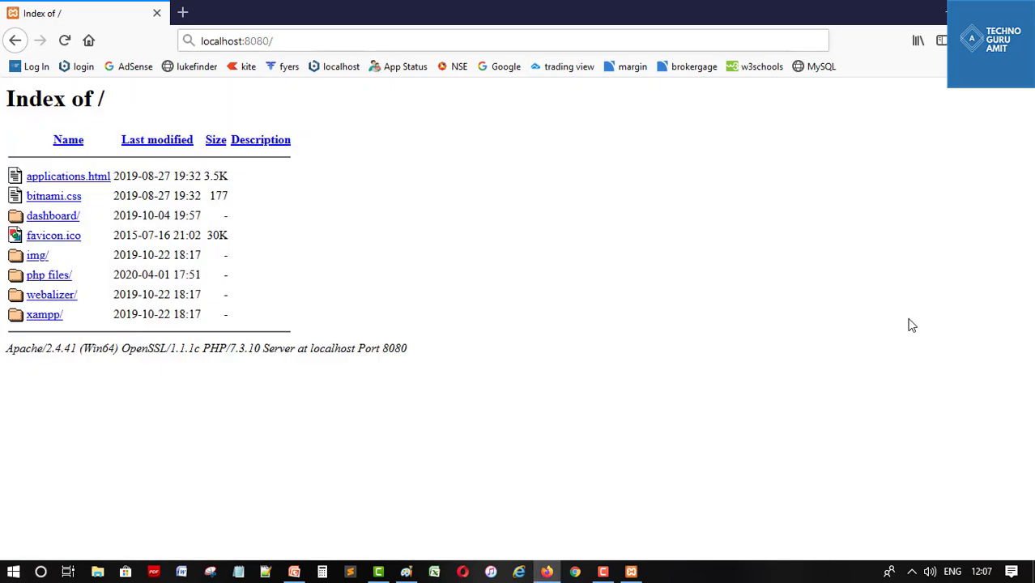
Load localhost:8080/phymyadmin, which returns a 404 Object not found
left_click(376, 43)
left_click(376, 44)
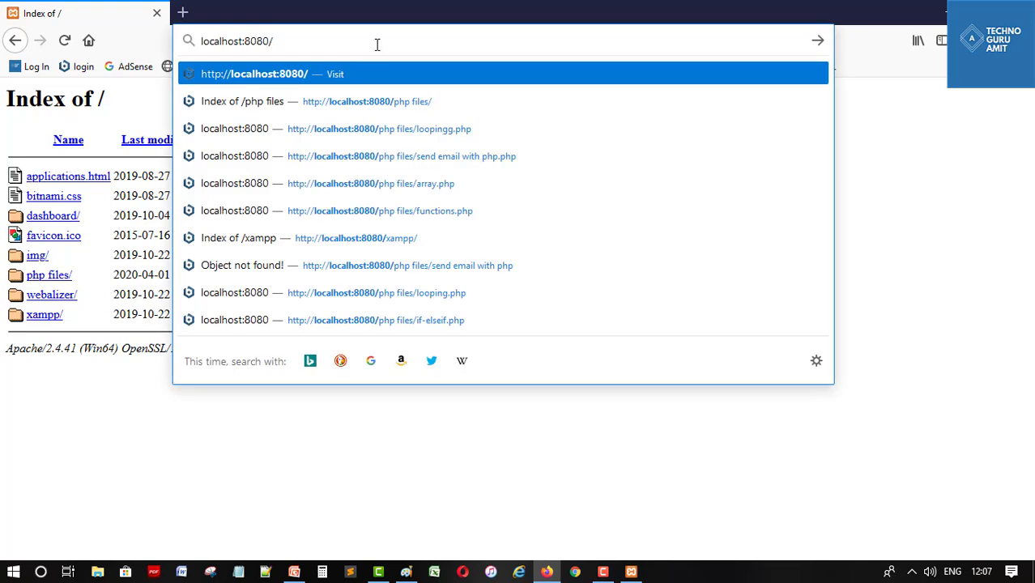
type("ph")
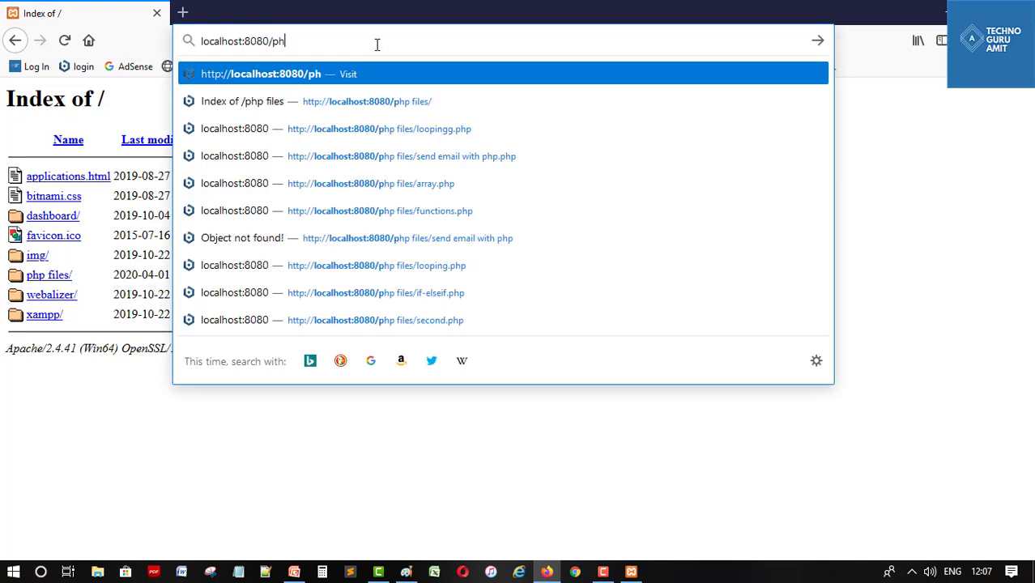
type("ymyadmin")
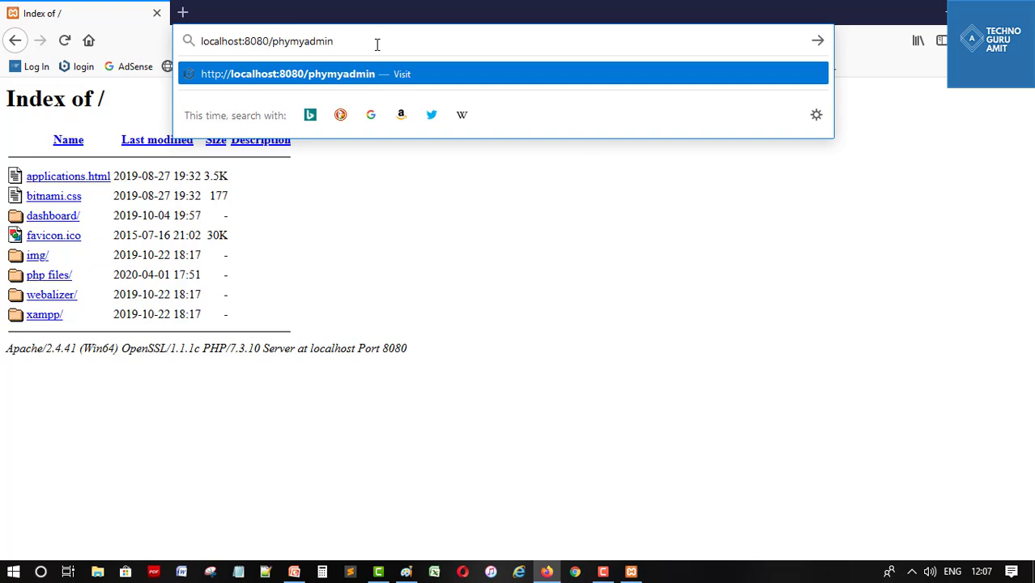
key("Return")
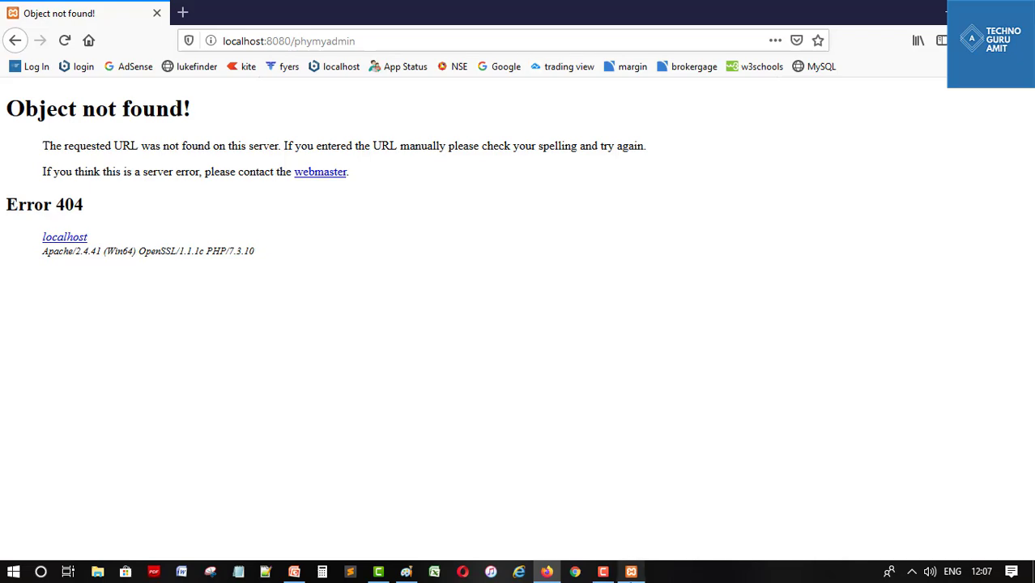
Open MySQL's my.ini in Notepad from the XAMPP Control Panel's Config button
left_click(631, 571)
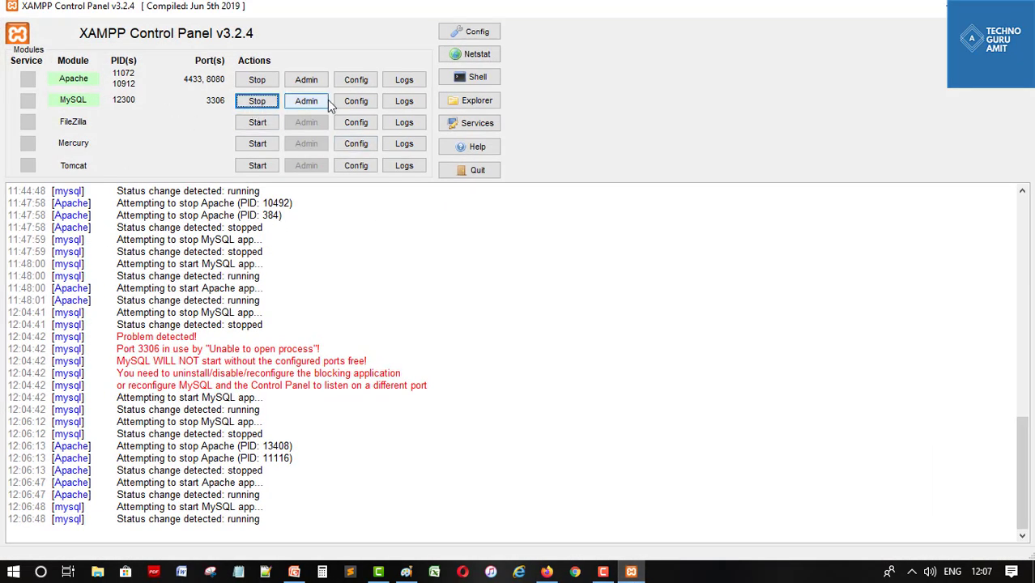
left_click(362, 106)
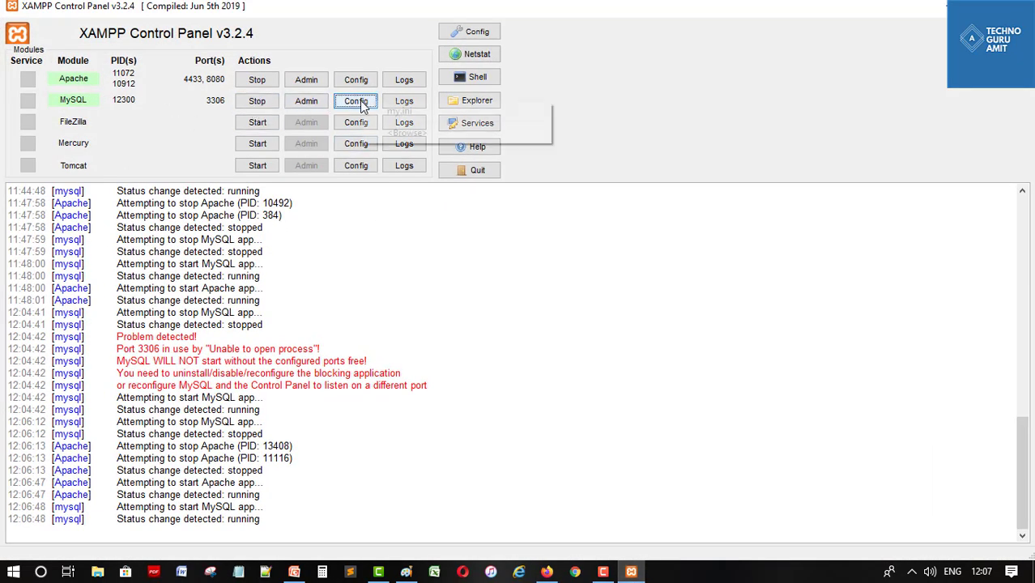
left_click(409, 114)
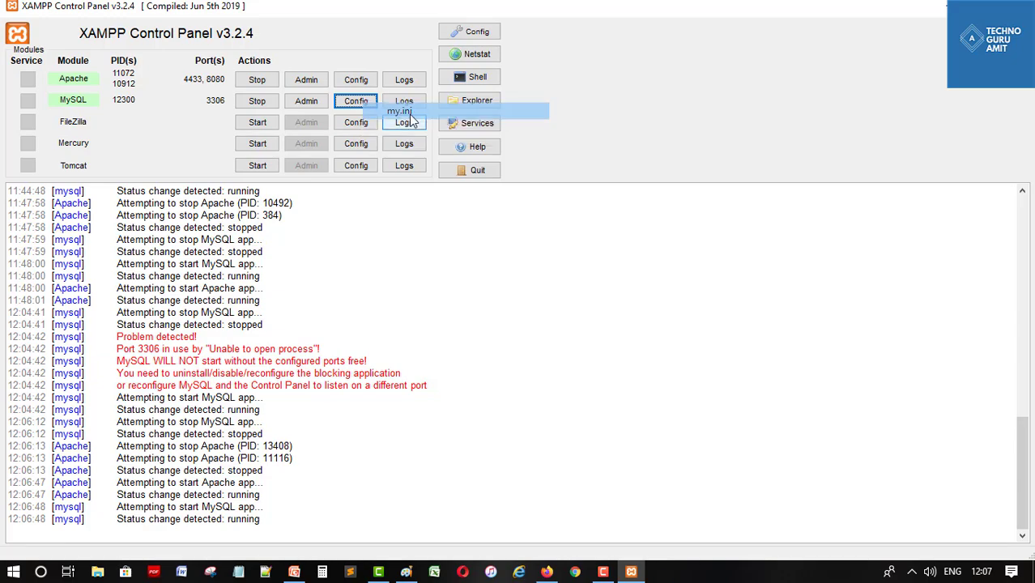
Maximize Notepad, insert a skip-grant-tables line below [mysqld], and save via the File menu
left_click(467, 160)
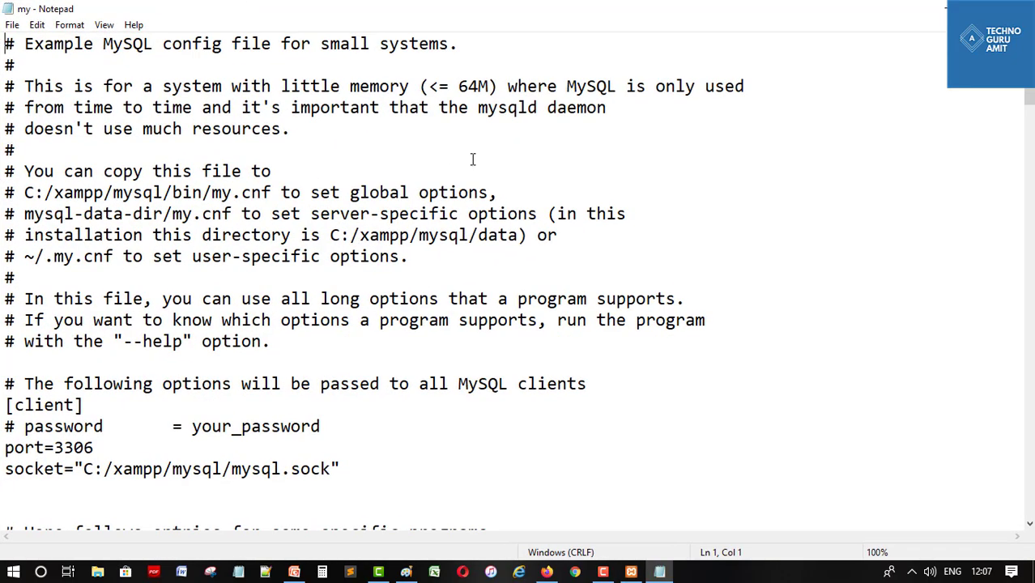
scroll(958, 259, "down", 4)
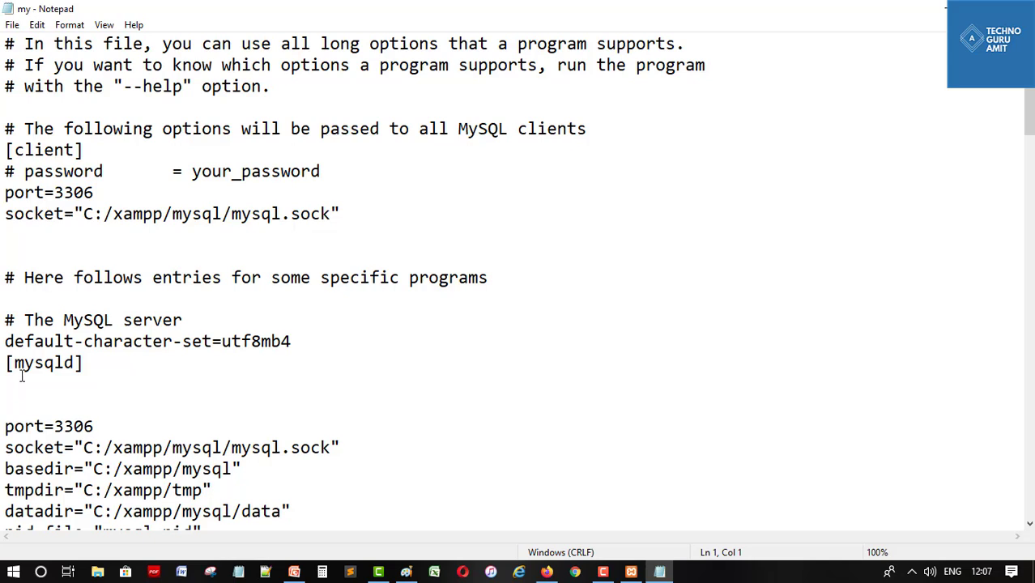
left_click(93, 365)
key("Return")
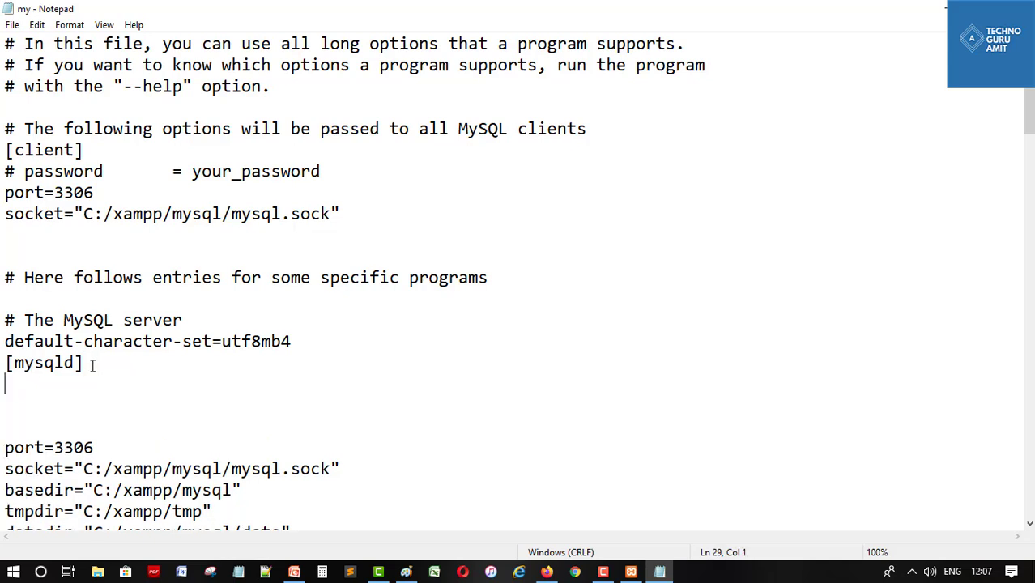
type("skip-grant")
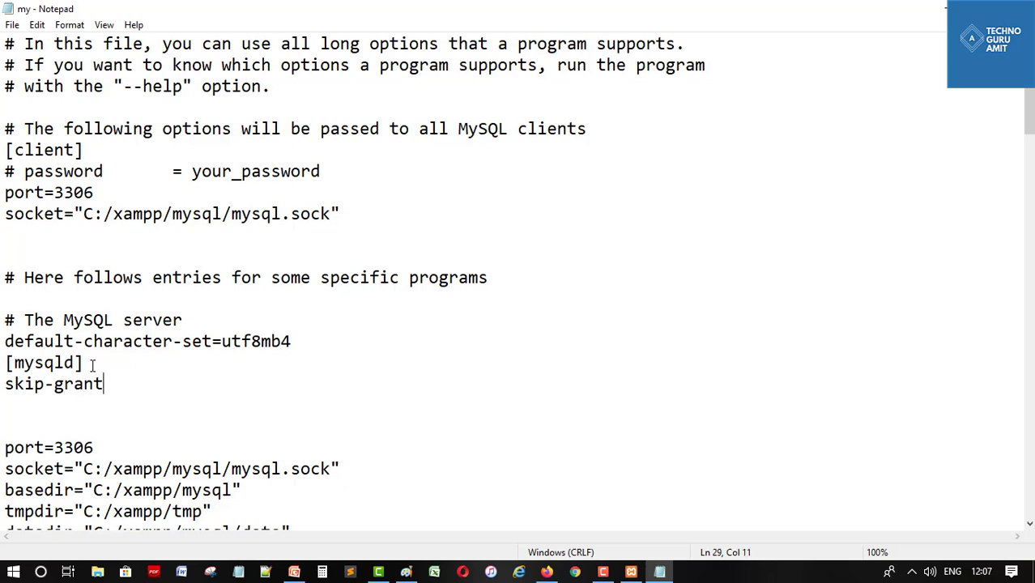
type("-tables")
left_click(12, 24)
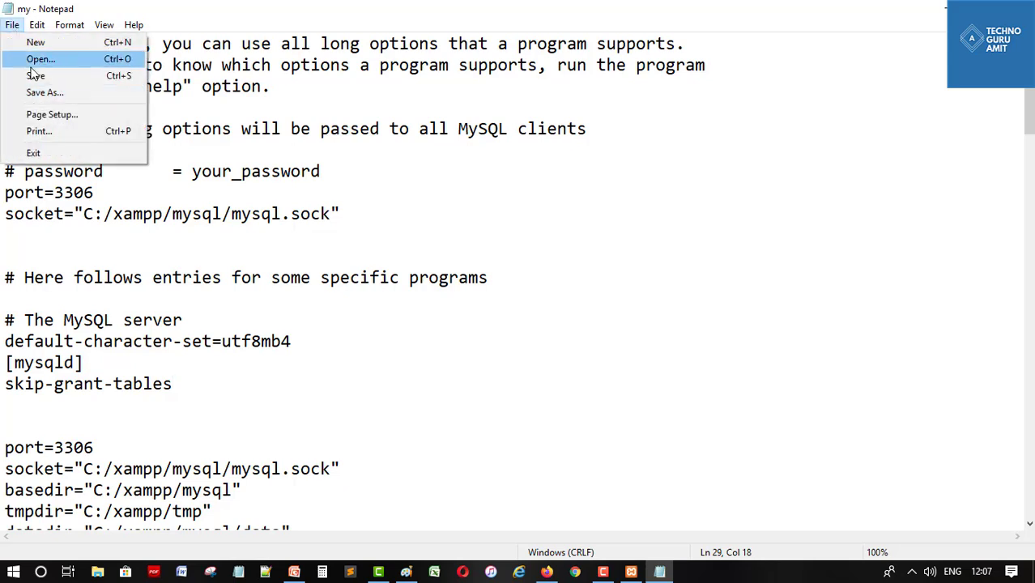
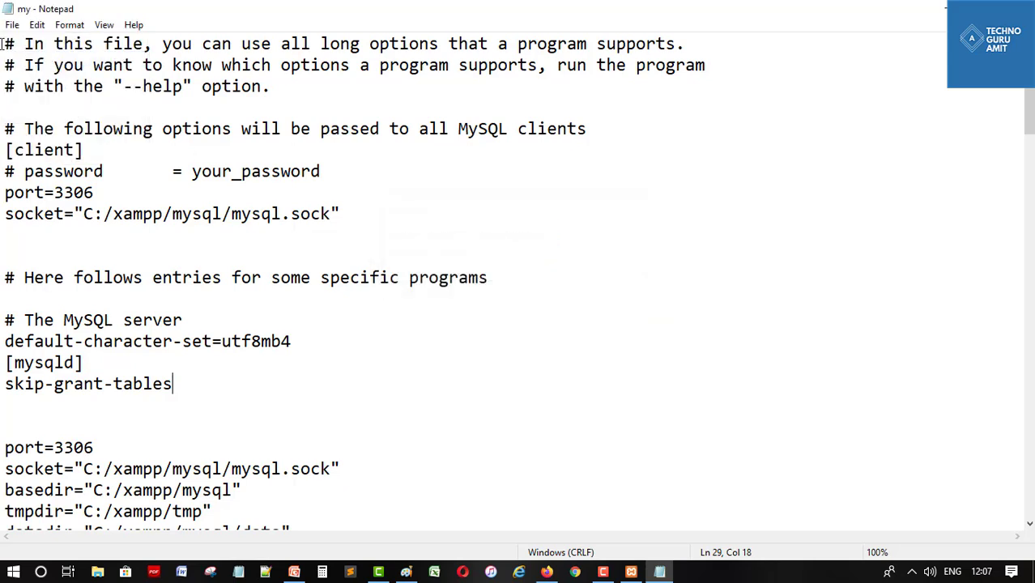
Save the my.ini changes in Notepad and close the file
left_click(12, 24)
left_click(26, 76)
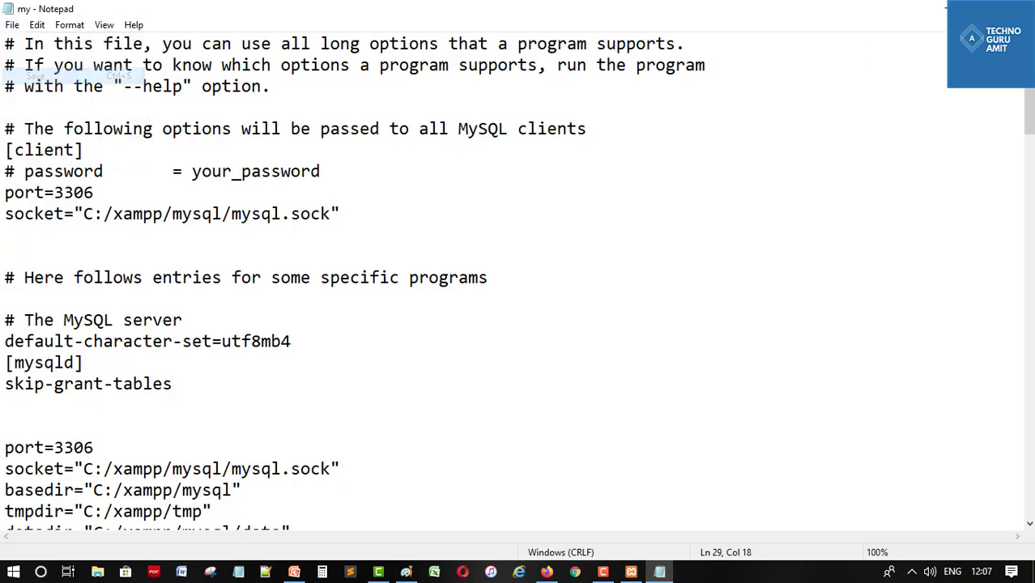
left_click(1022, 8)
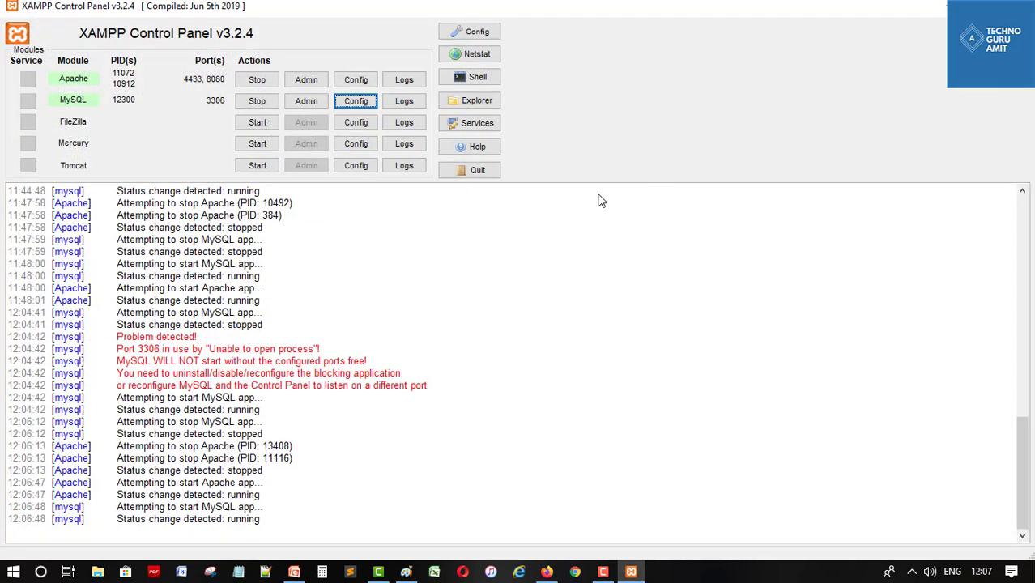
Stop and restart MySQL in the XAMPP Control Panel, then minimize it
left_click(257, 101)
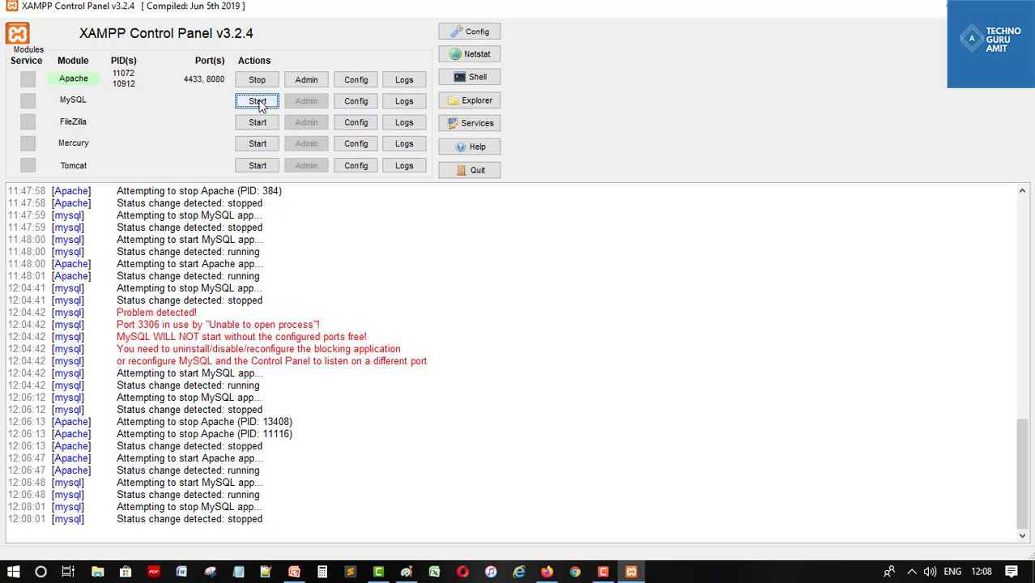
left_click(257, 102)
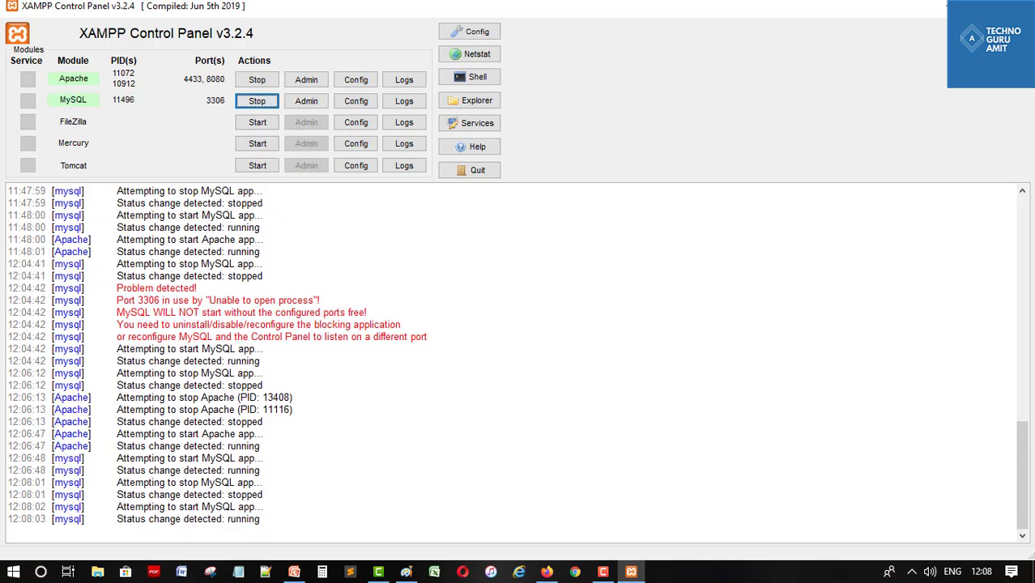
left_click(938, 6)
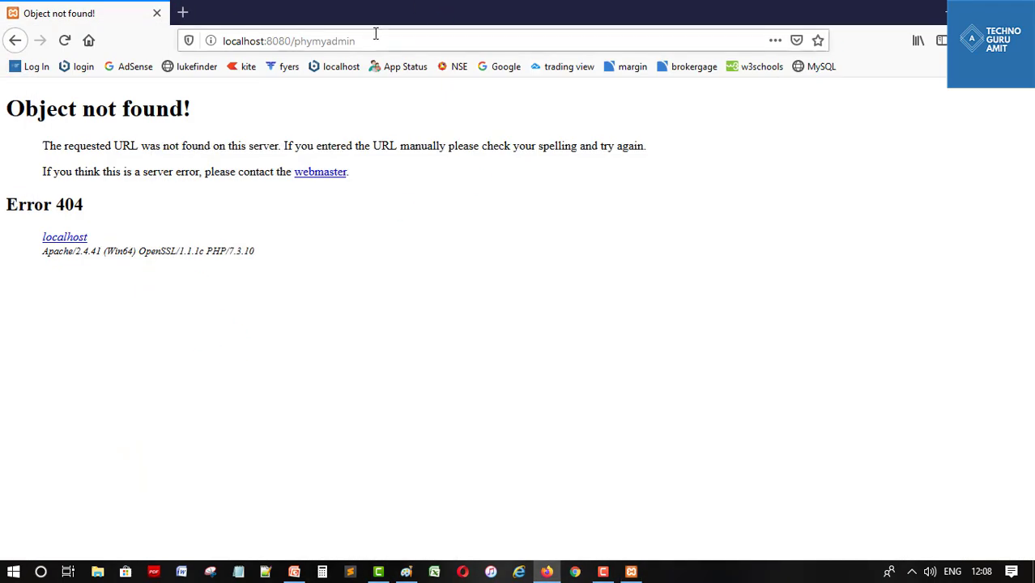
Correct the URL to localhost:8080/phpmyadmin to load phpMyAdmin, then return to XAMPP
left_click(374, 34)
left_click(375, 33)
left_click(375, 34)
key("BackSpace")
key("BackSpace")
key("BackSpace")
key("BackSpace")
key("BackSpace")
key("BackSpace")
key("BackSpace")
key("BackSpace")
key("BackSpace")
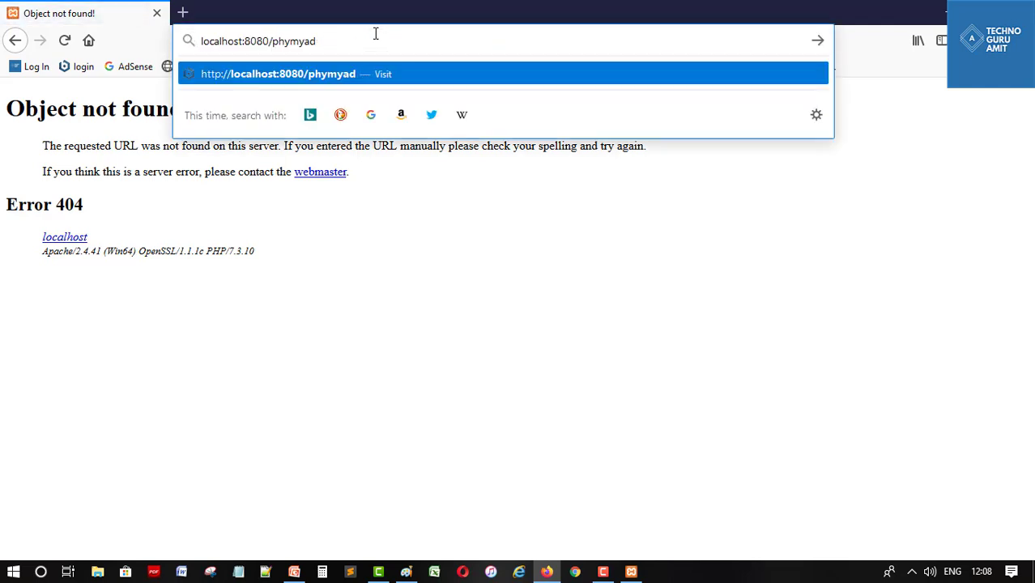
key("BackSpace")
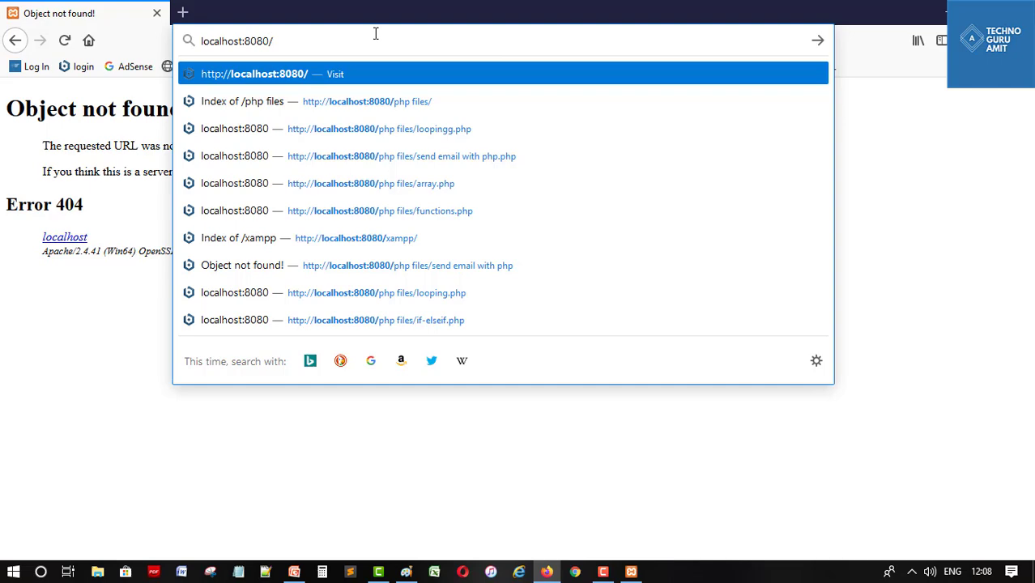
type("phpmyadmin")
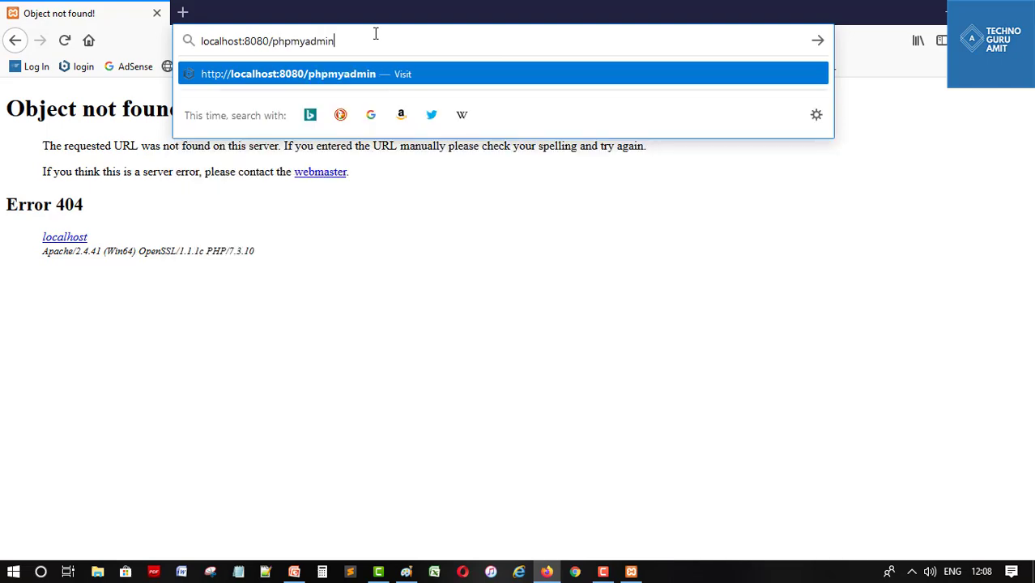
key("Return")
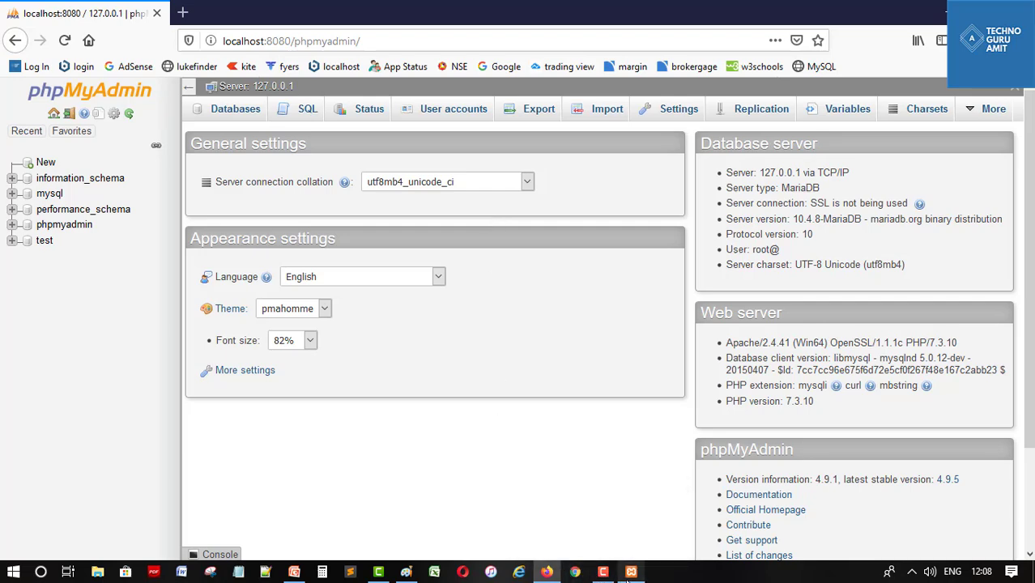
left_click(631, 571)
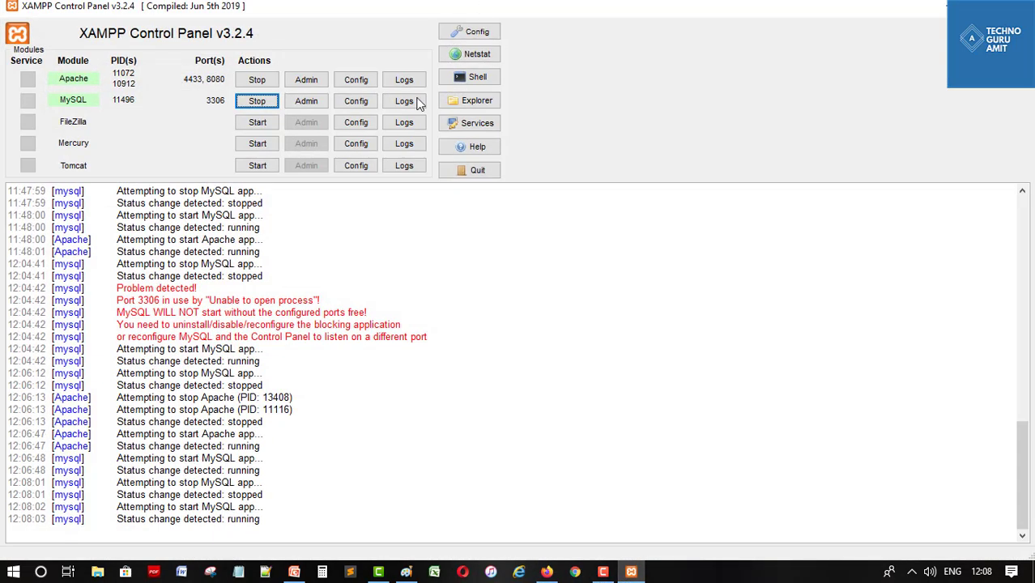
Open Apache's phpMyAdmin config.inc.php in Notepad, scroll through its auth settings, and close it
left_click(359, 85)
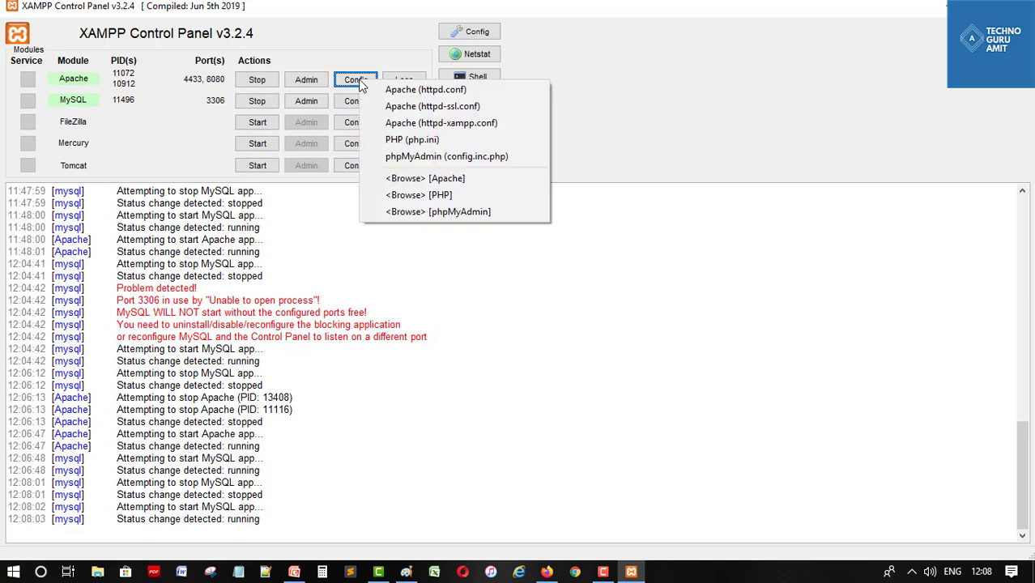
left_click(435, 159)
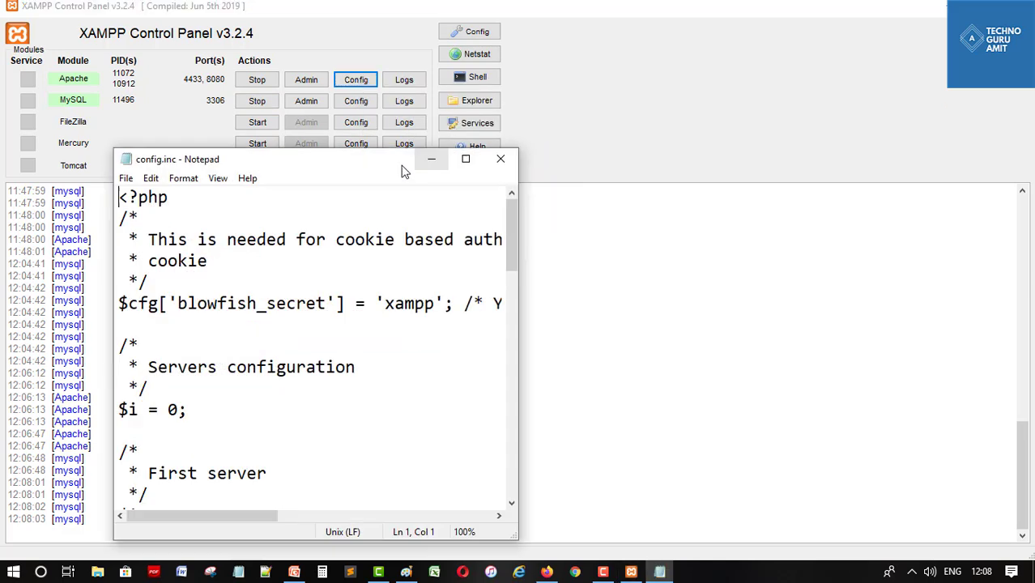
left_click(464, 157)
scroll(534, 316, "down", 2)
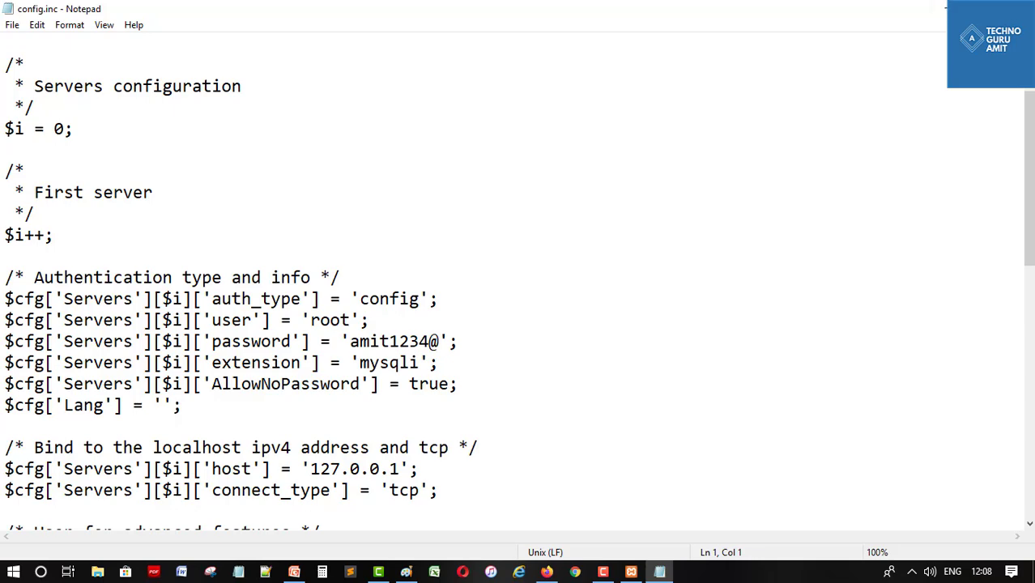
left_click(1017, 8)
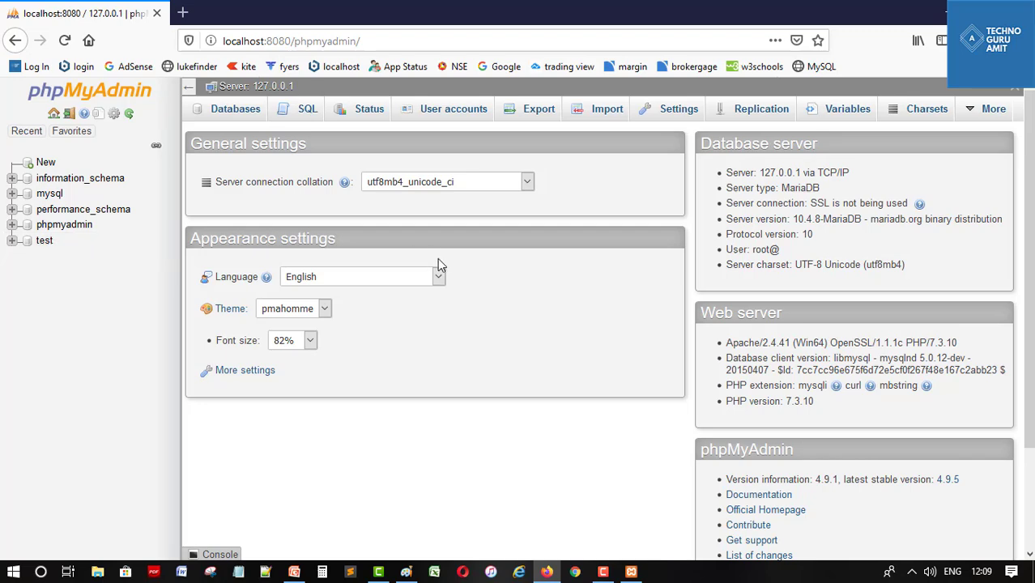
Create the luketypingpro database from the Databases tab and select it in the navigation tree
left_click(243, 113)
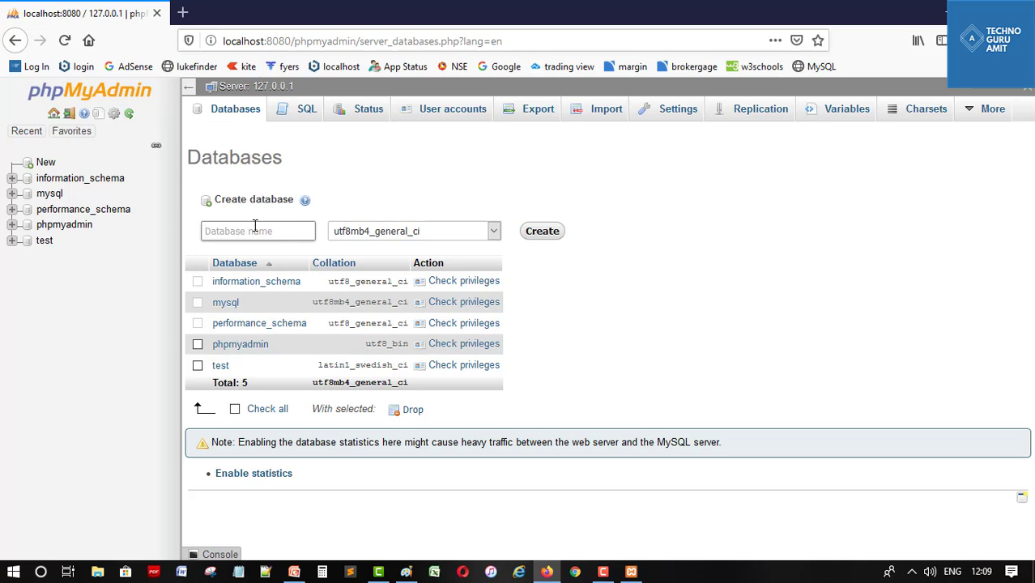
left_click(254, 226)
type("l")
key("BackSpace")
type("luketypingpro")
left_click(549, 238)
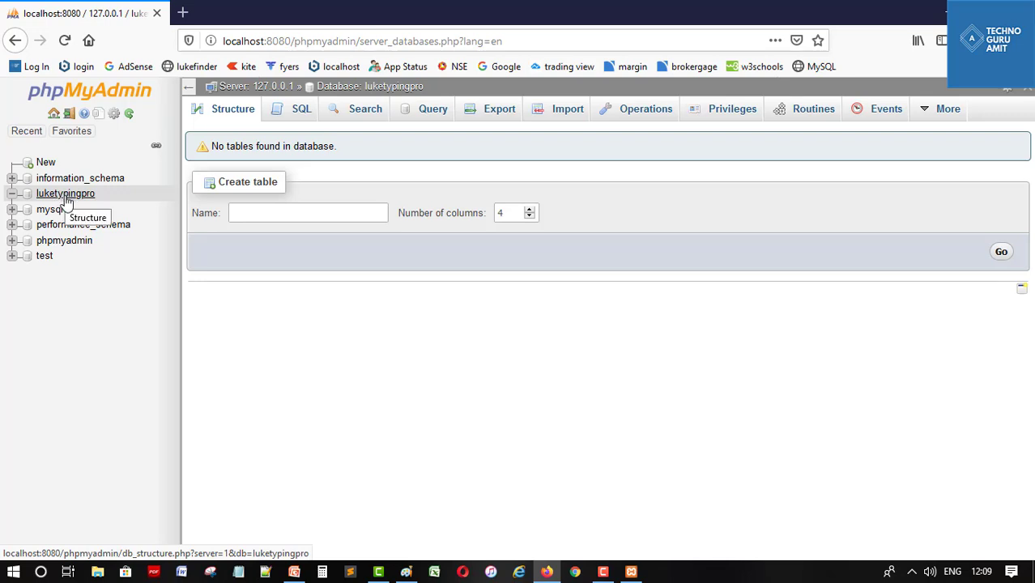
left_click(12, 194)
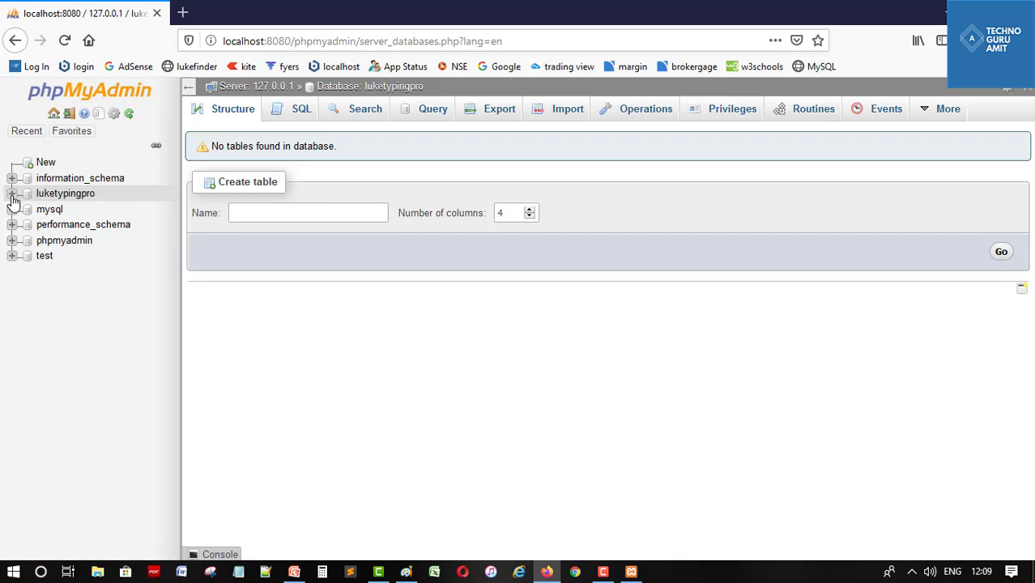
left_click(12, 195)
left_click(283, 212)
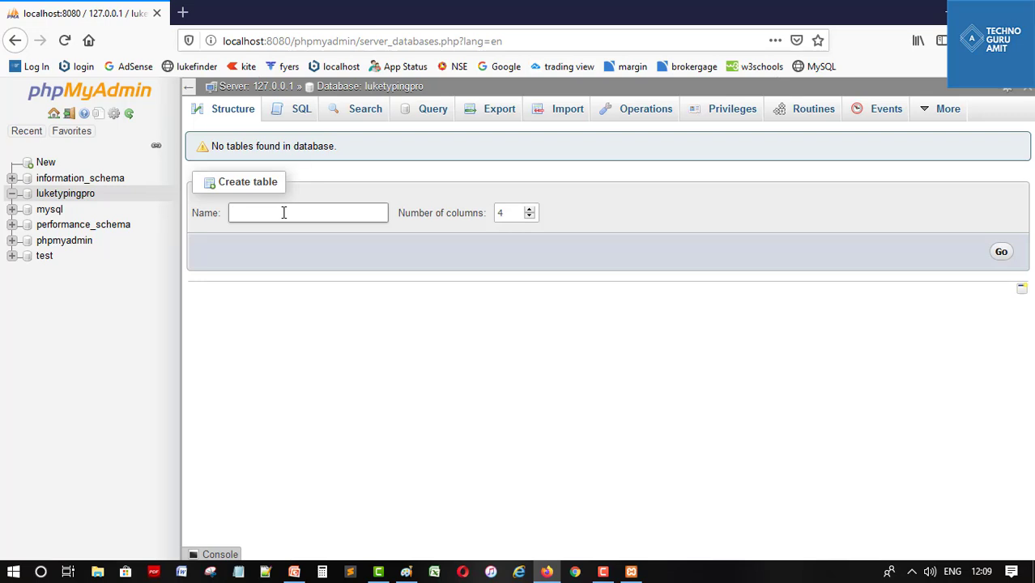
Name the new table userdata, set 3 columns, and open its column form
type("userdata")
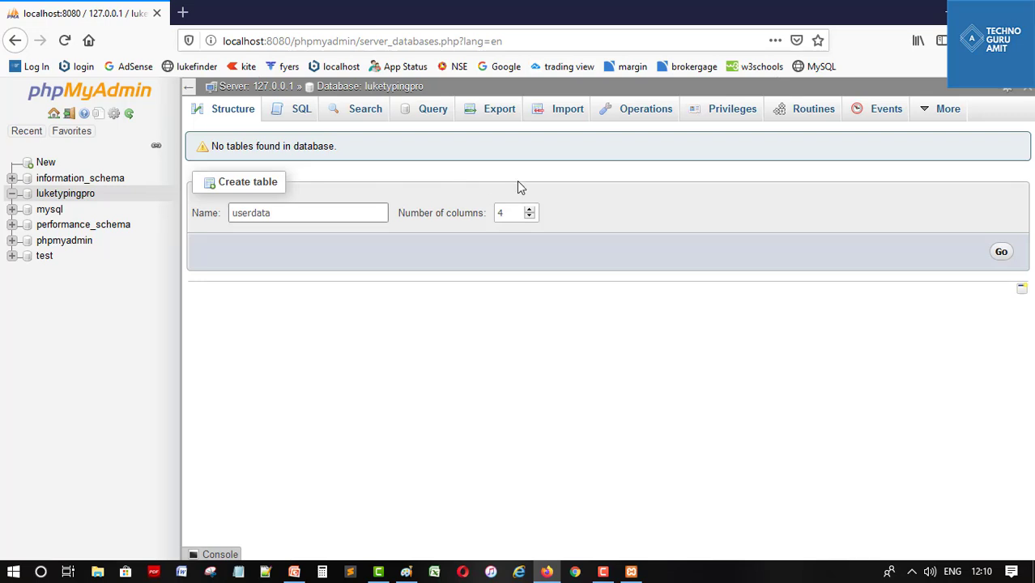
left_click(529, 209)
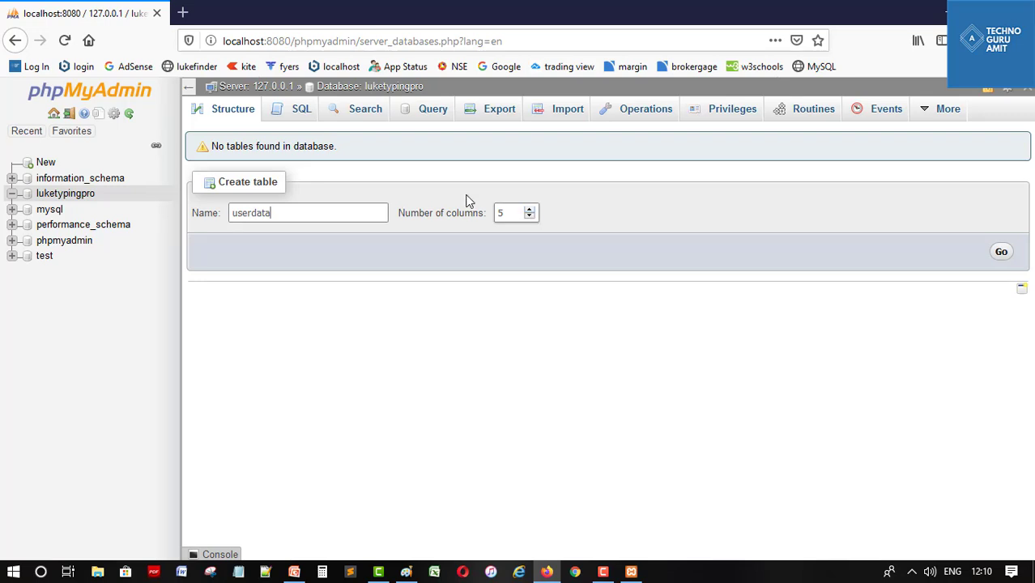
left_click(529, 216)
left_click(530, 216)
left_click(1001, 252)
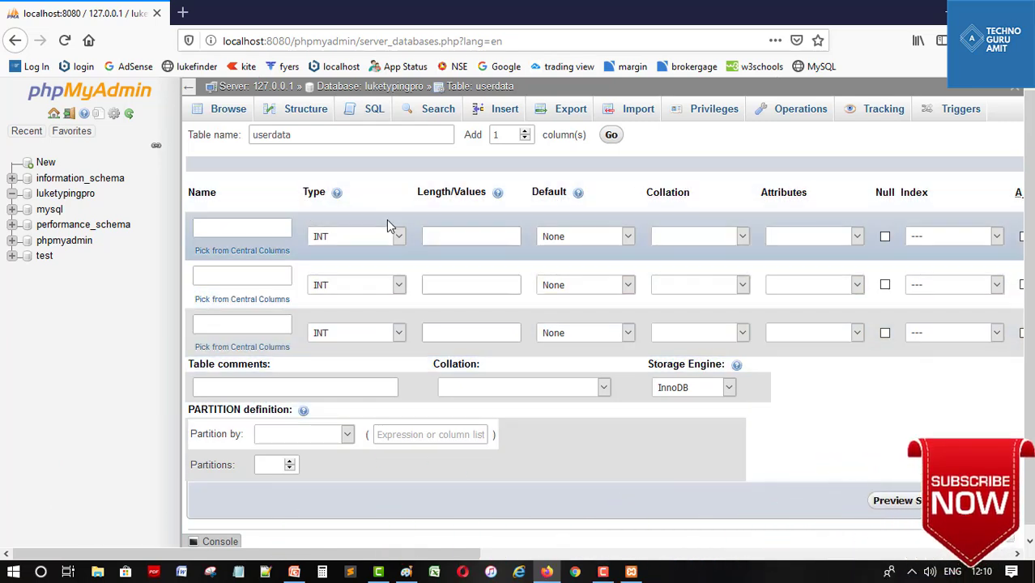
Name the first column id with type INT
left_click(222, 234)
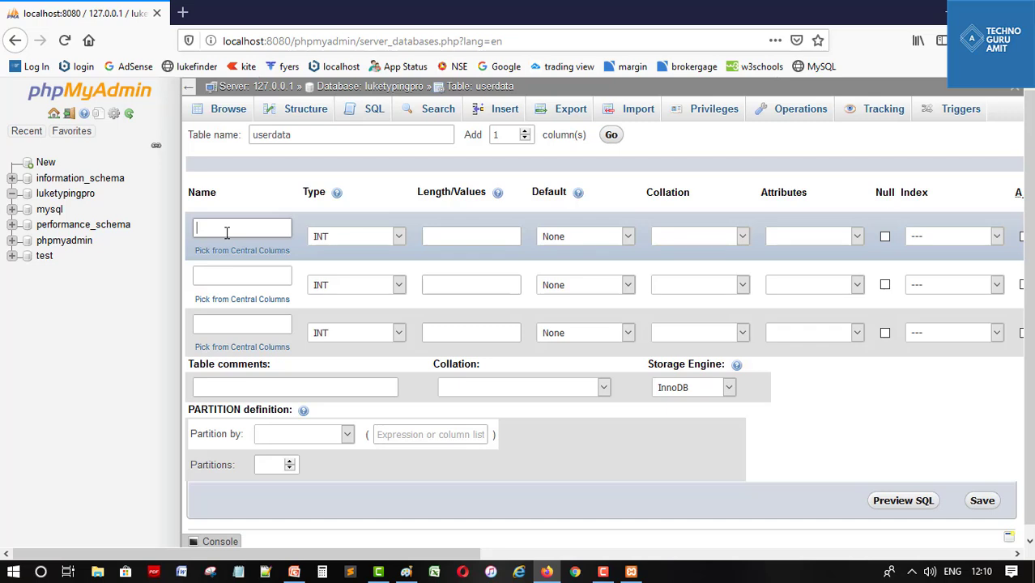
type("id")
left_click(368, 243)
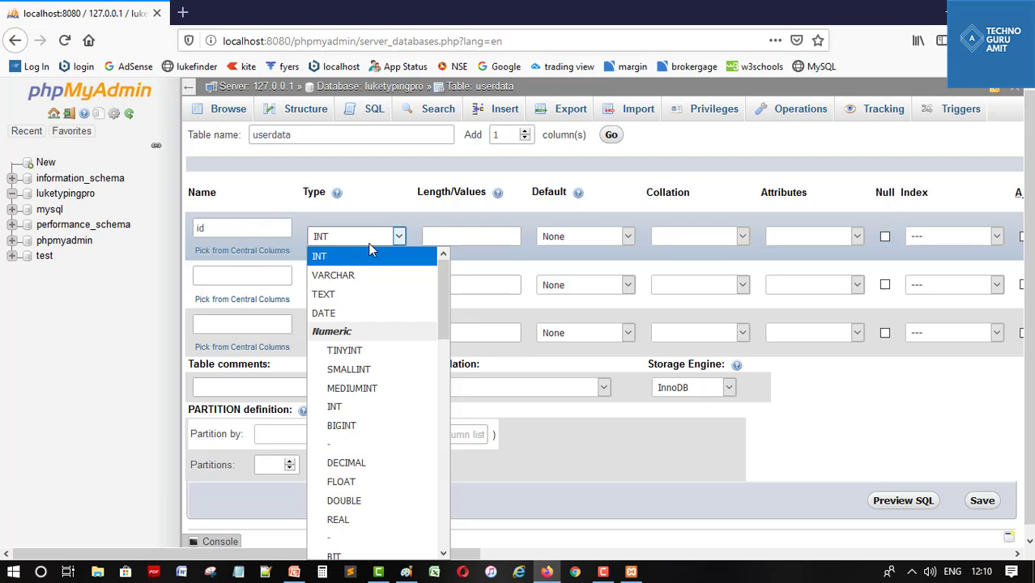
left_click(353, 256)
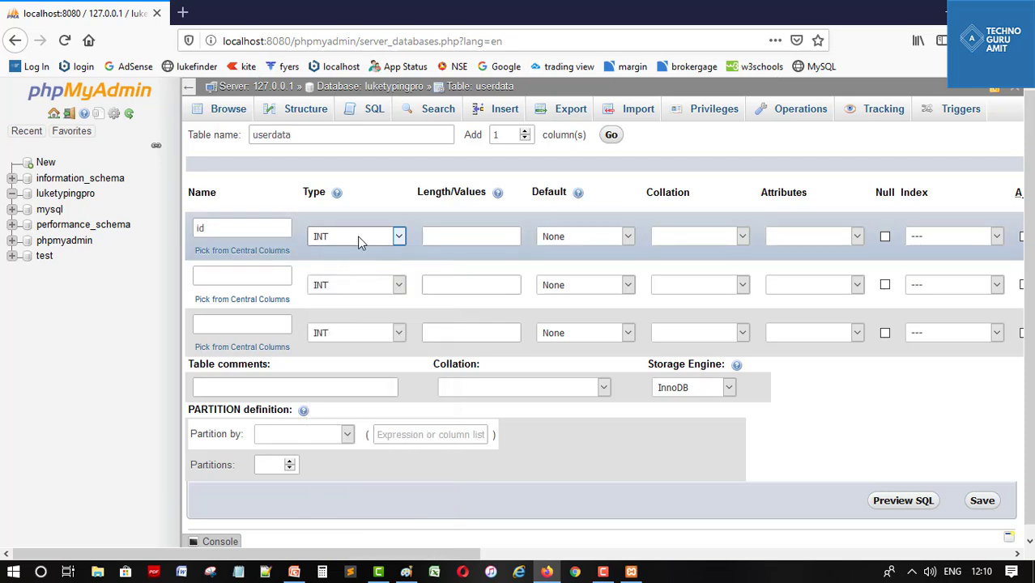
Give the id column a PRIMARY index and enable A_I auto-increment
left_click_drag(432, 555, 688, 547)
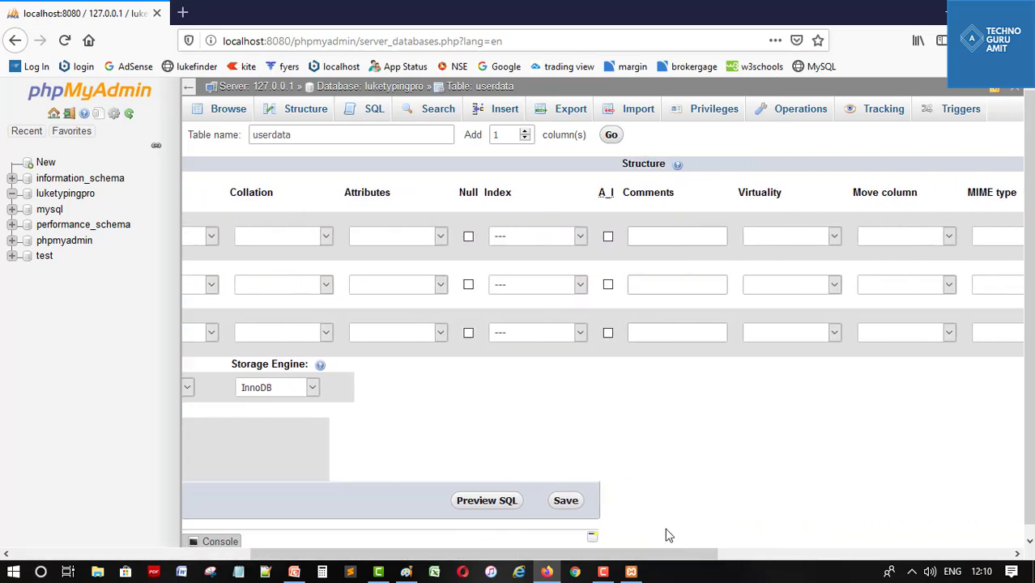
left_click(544, 235)
left_click(540, 273)
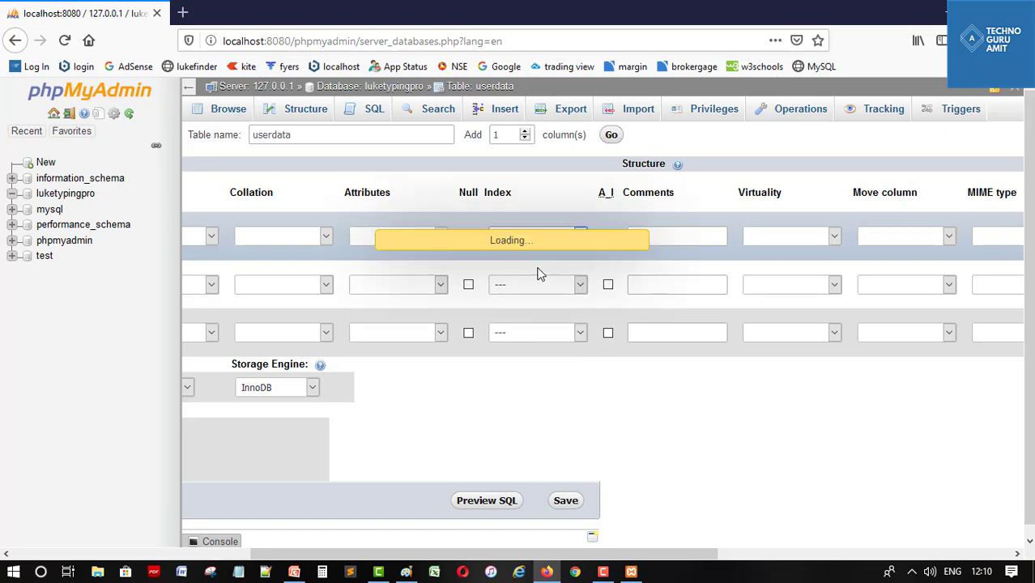
left_click(593, 411)
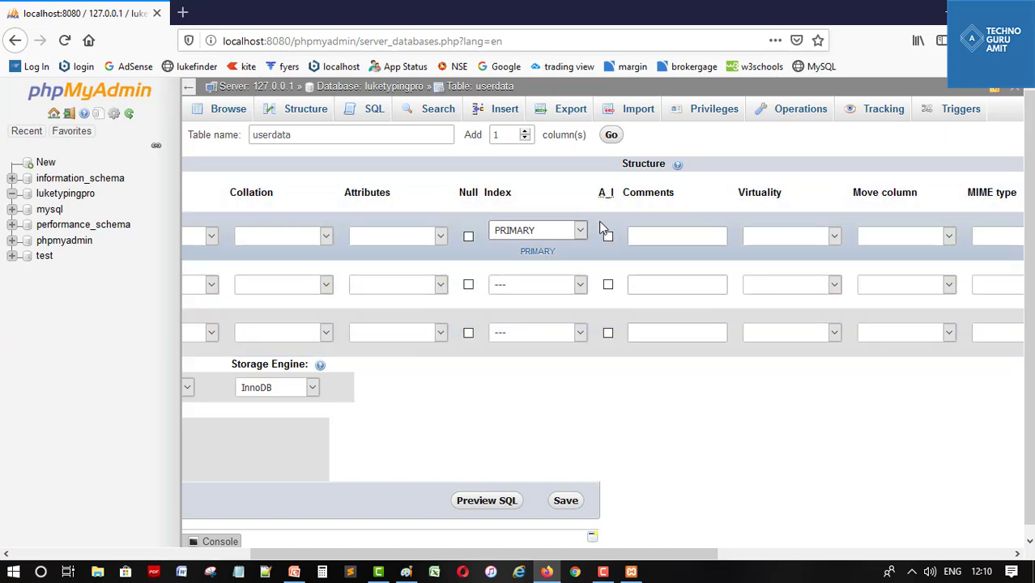
left_click(608, 237)
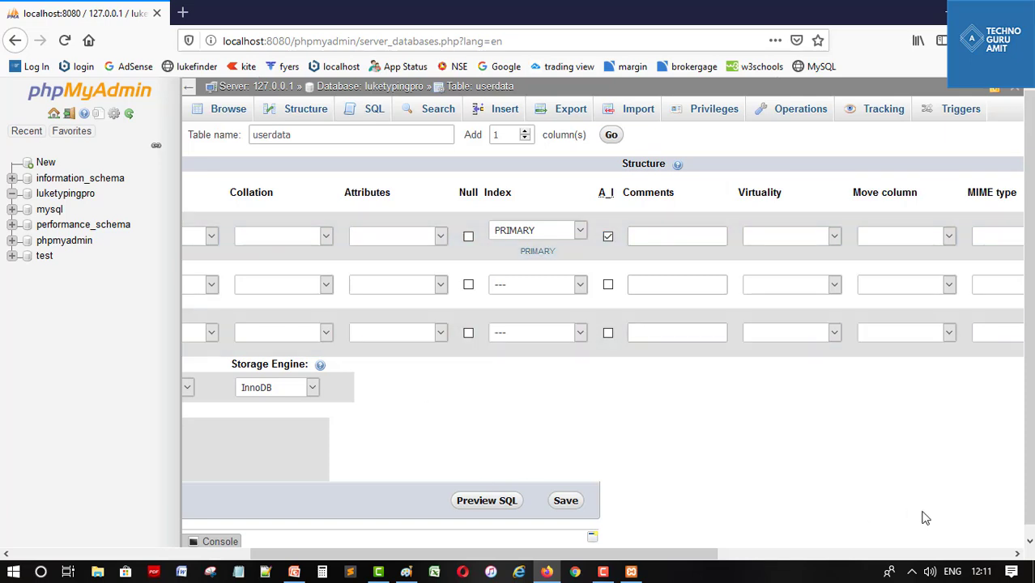
left_click_drag(630, 557, 377, 558)
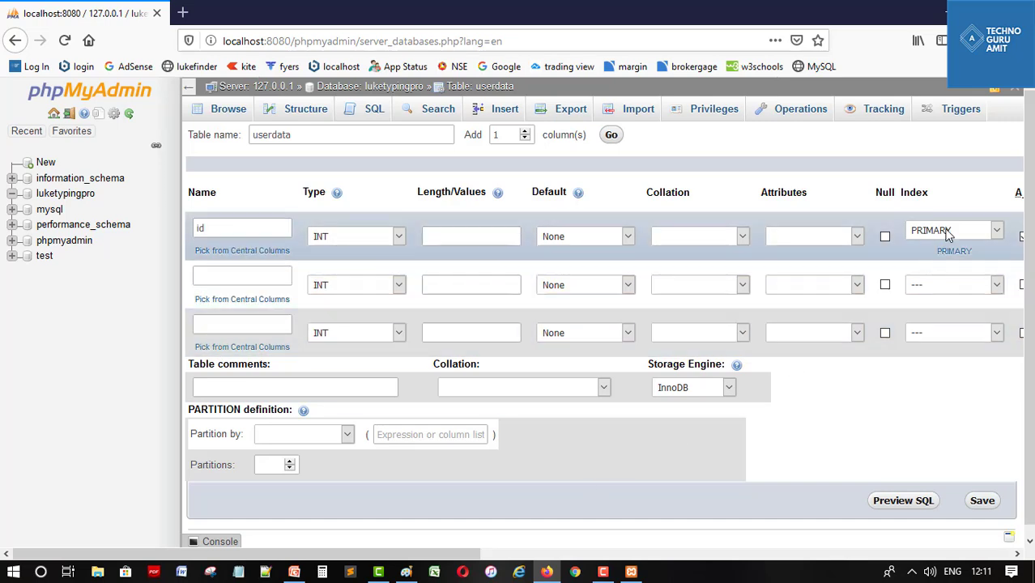
left_click_drag(486, 555, 544, 555)
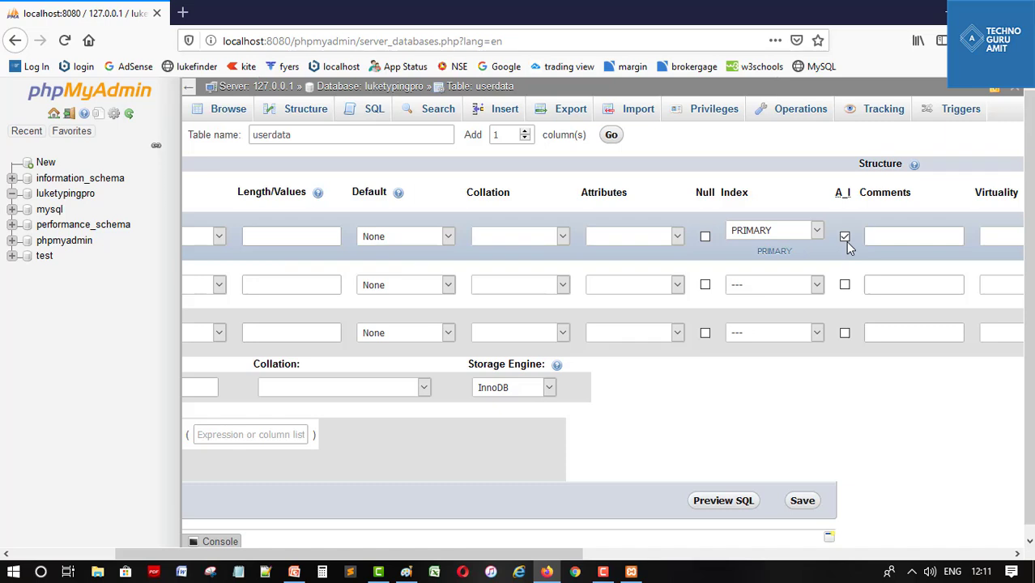
left_click_drag(453, 556, 336, 549)
left_click(229, 279)
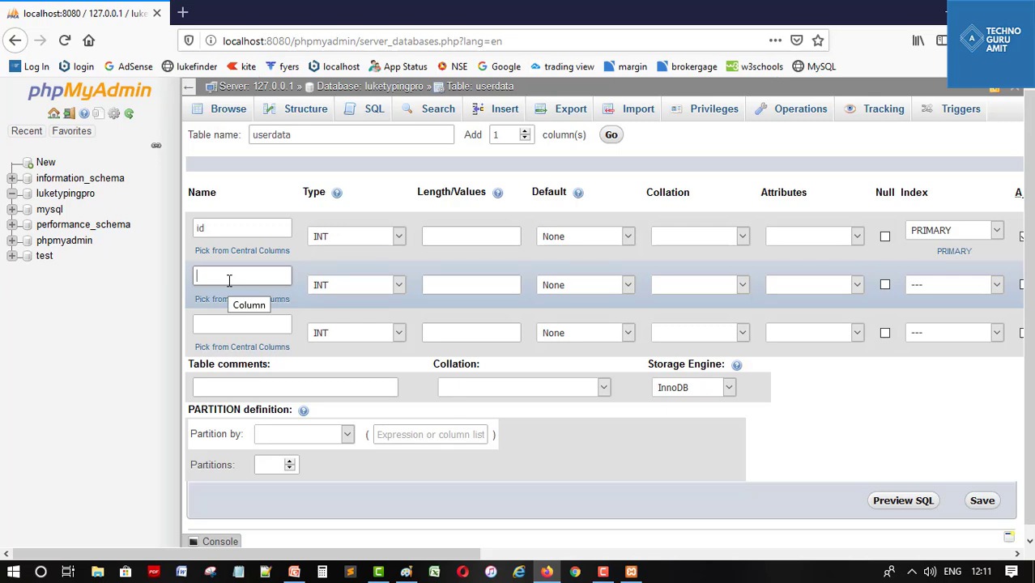
Add an email column and a password column, both typed TEXT
type("email")
left_click(348, 288)
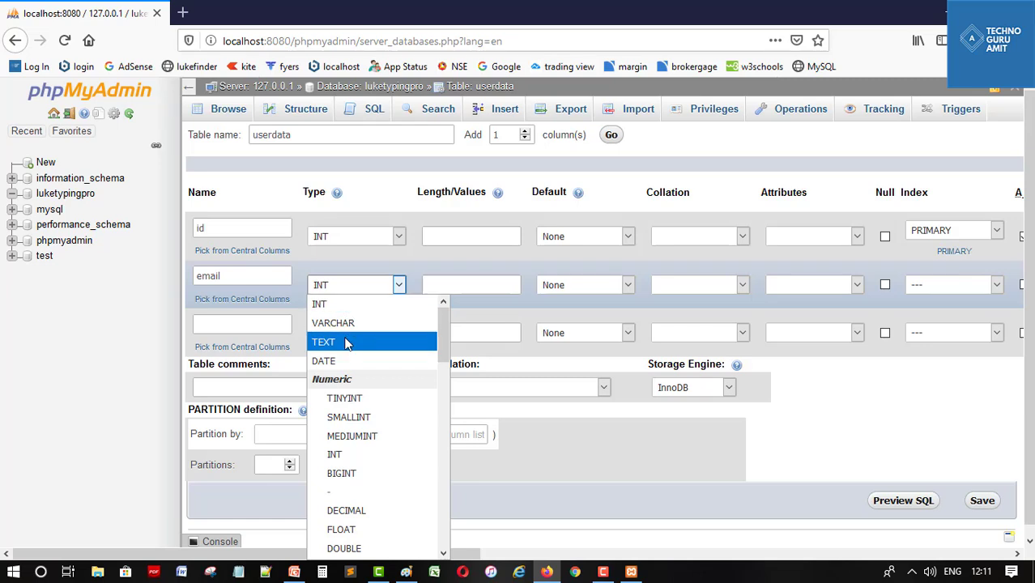
left_click(345, 343)
left_click(249, 328)
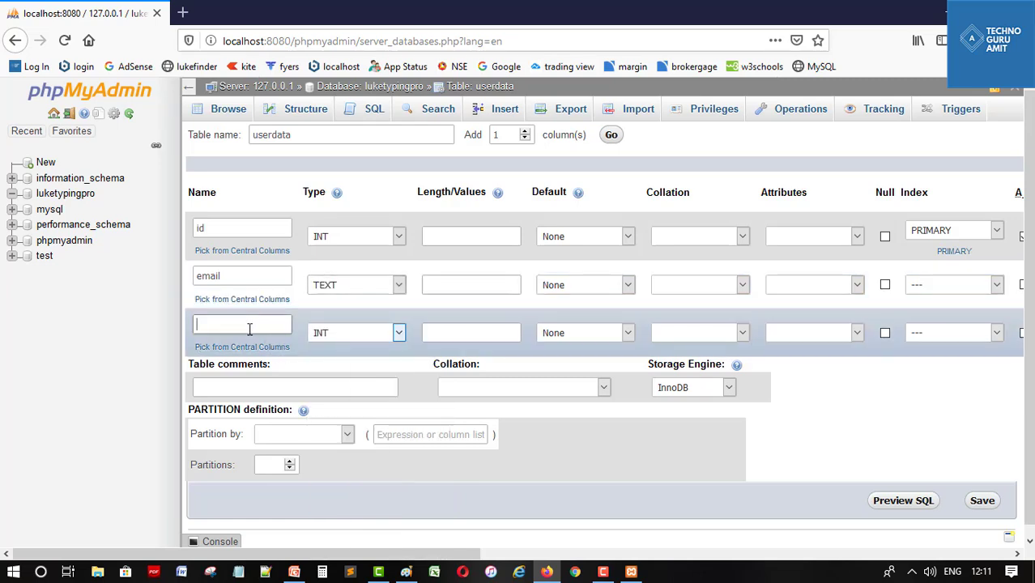
type("password")
left_click(336, 335)
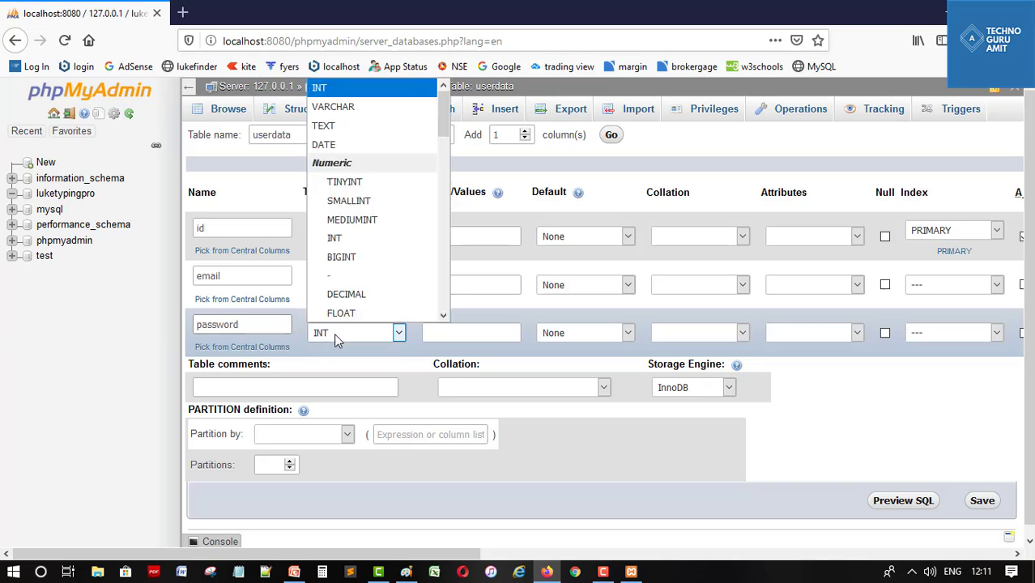
left_click(341, 130)
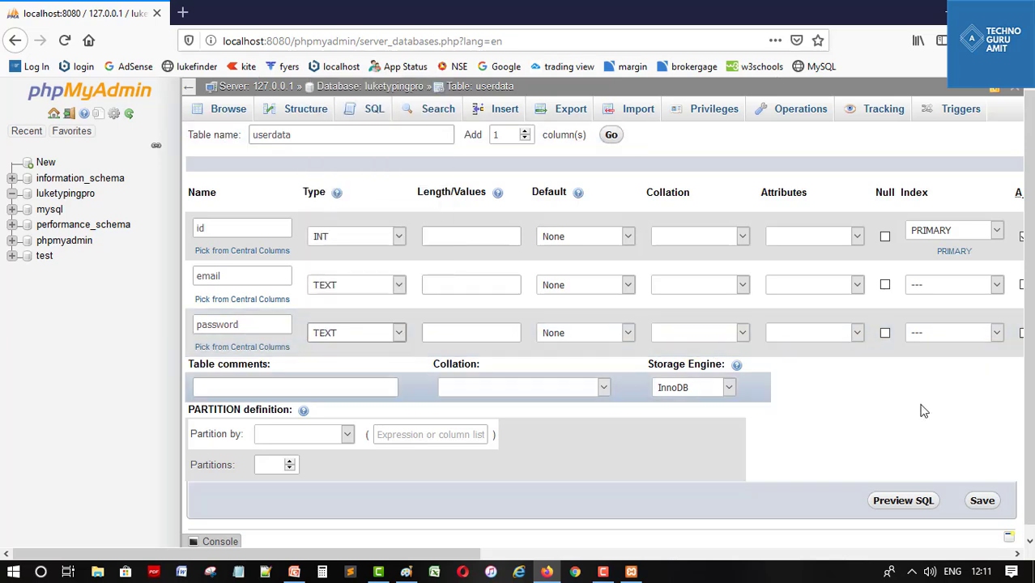
left_click_drag(335, 556, 306, 555)
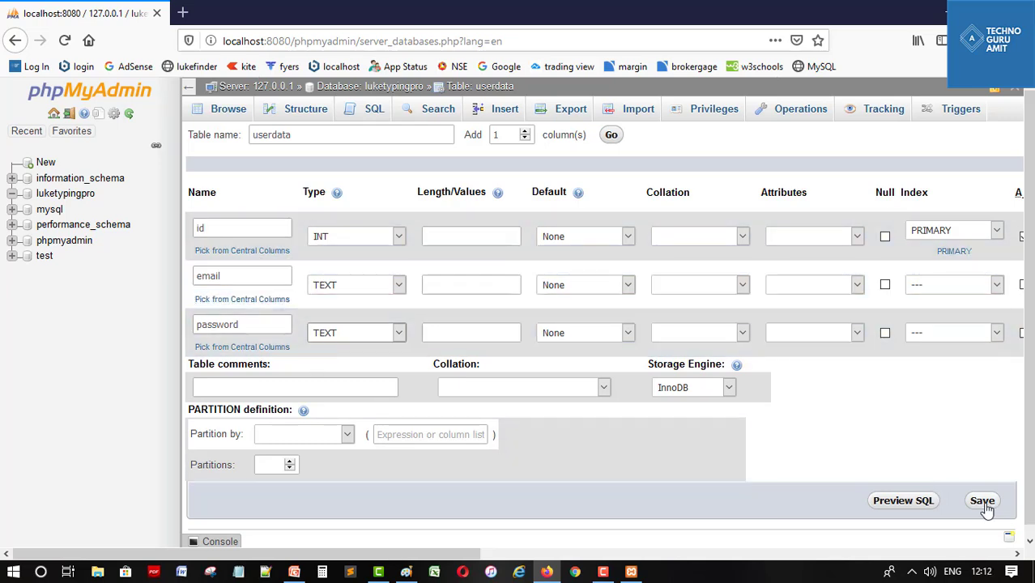
Save the userdata table and bring up its Insert row form
left_click(982, 502)
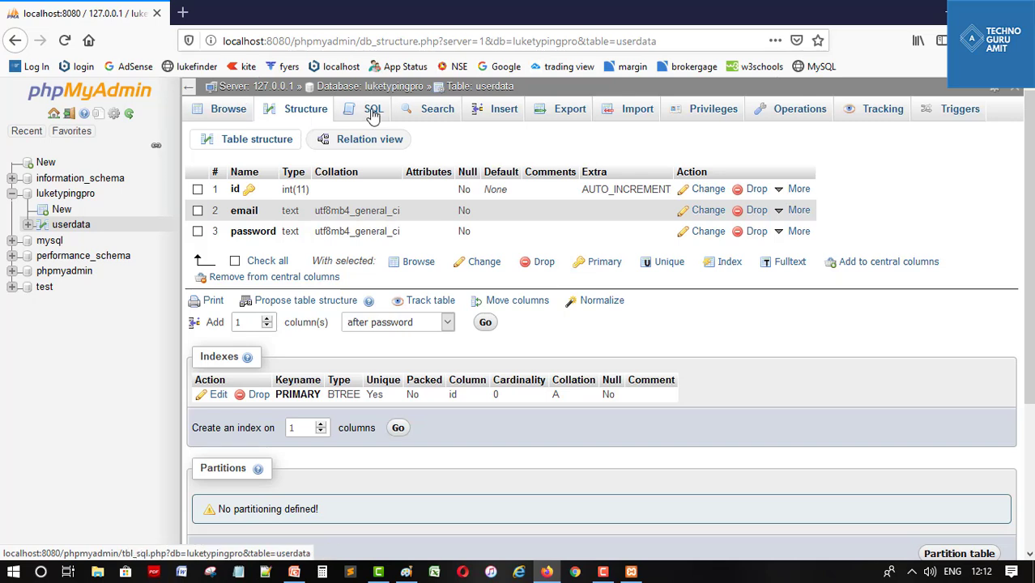
left_click(498, 115)
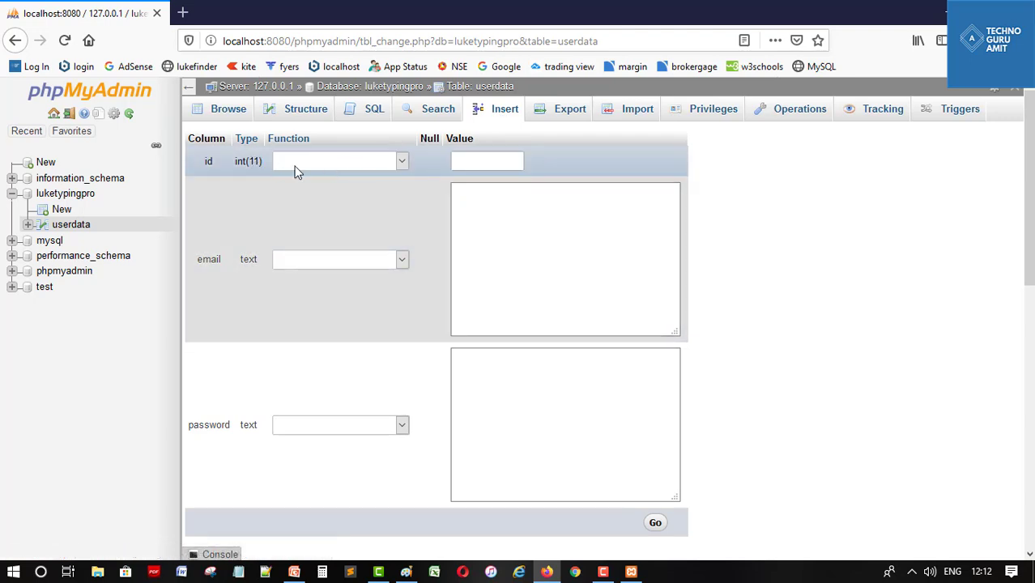
Insert a row with the user's e-mail address and a numeric password
left_click(571, 227)
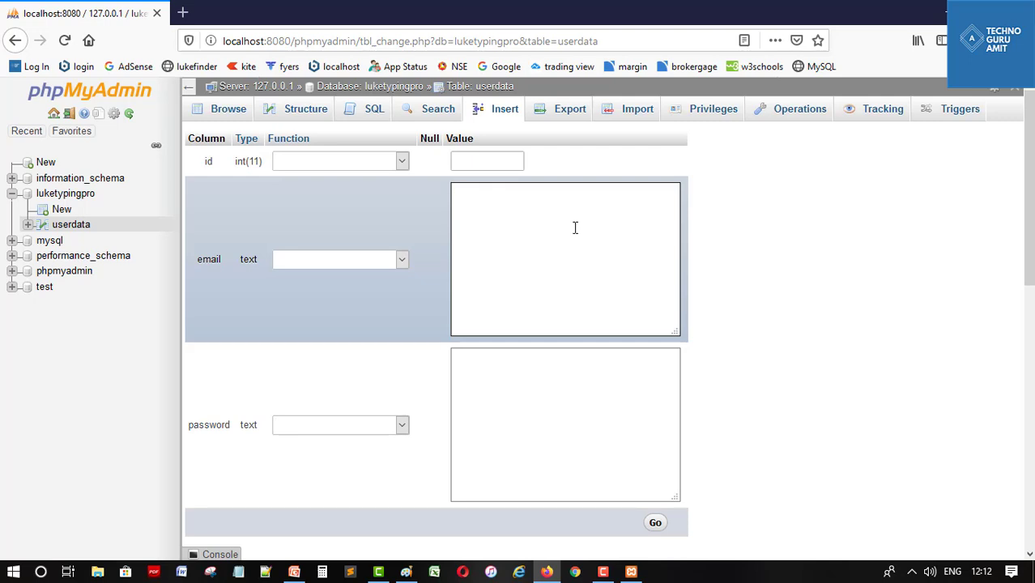
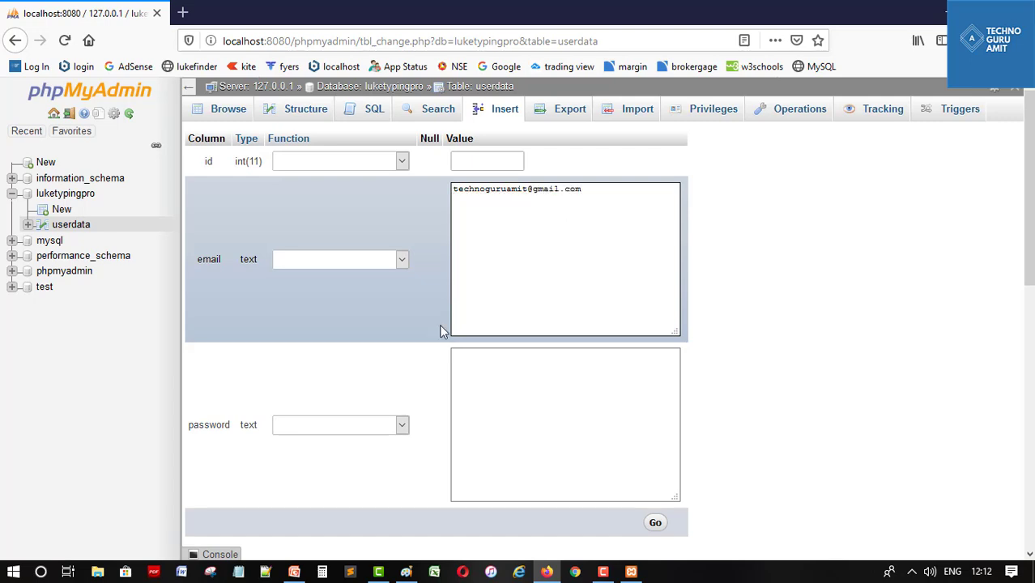
left_click(522, 374)
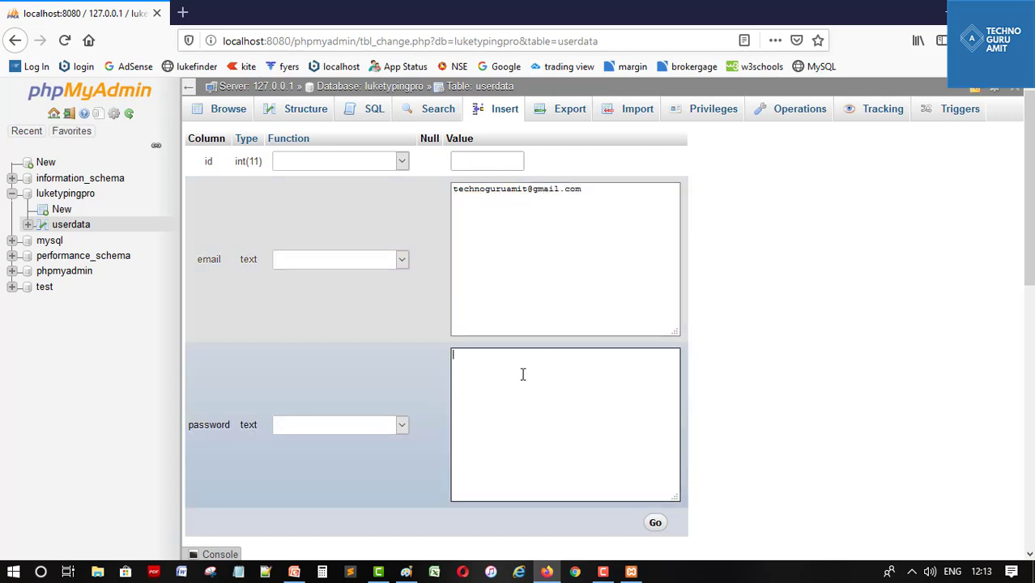
type("123456")
left_click(655, 523)
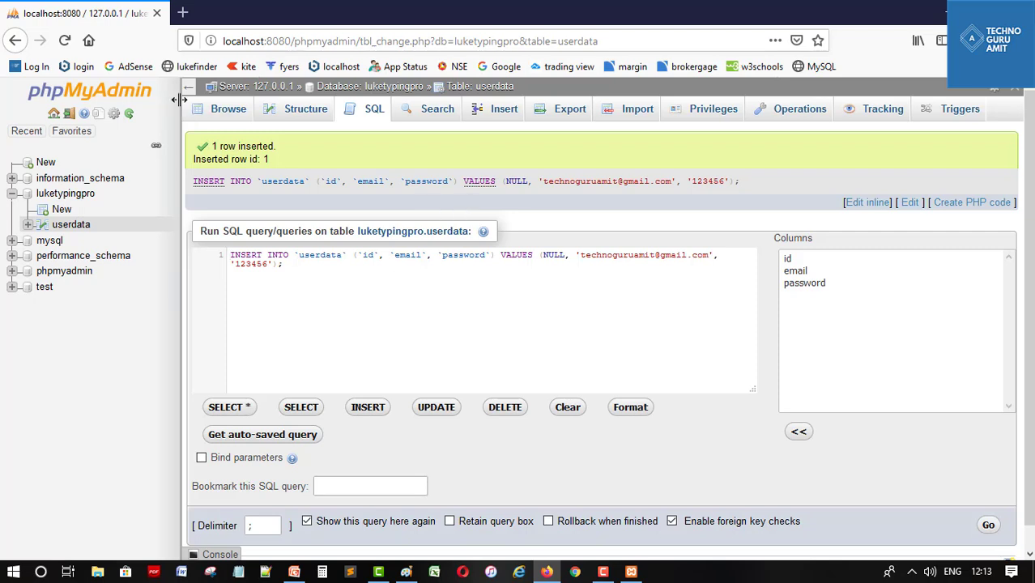
Insert a second userdata row with another e-mail address (typo corrected) and a password
left_click(229, 113)
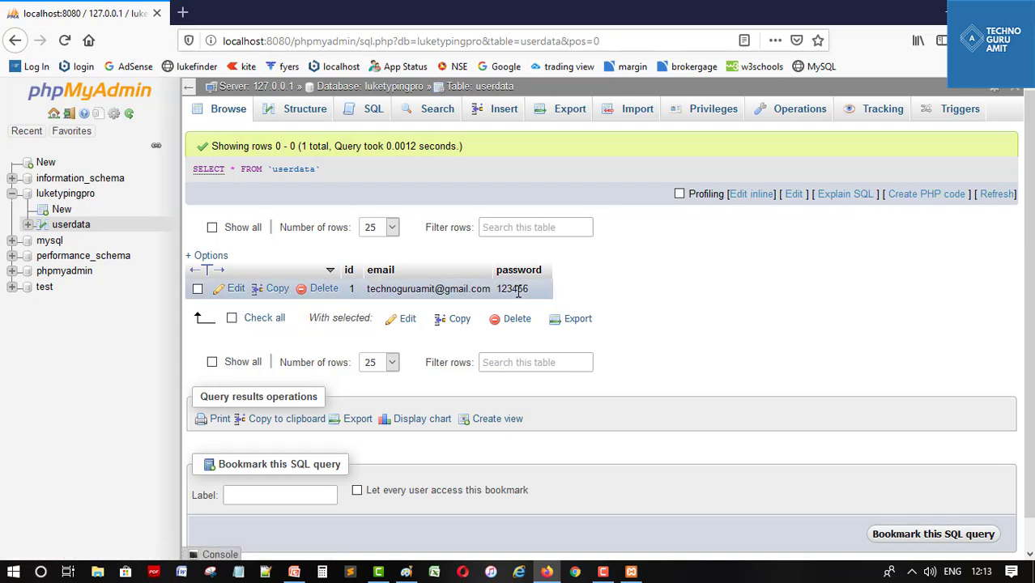
left_click(502, 113)
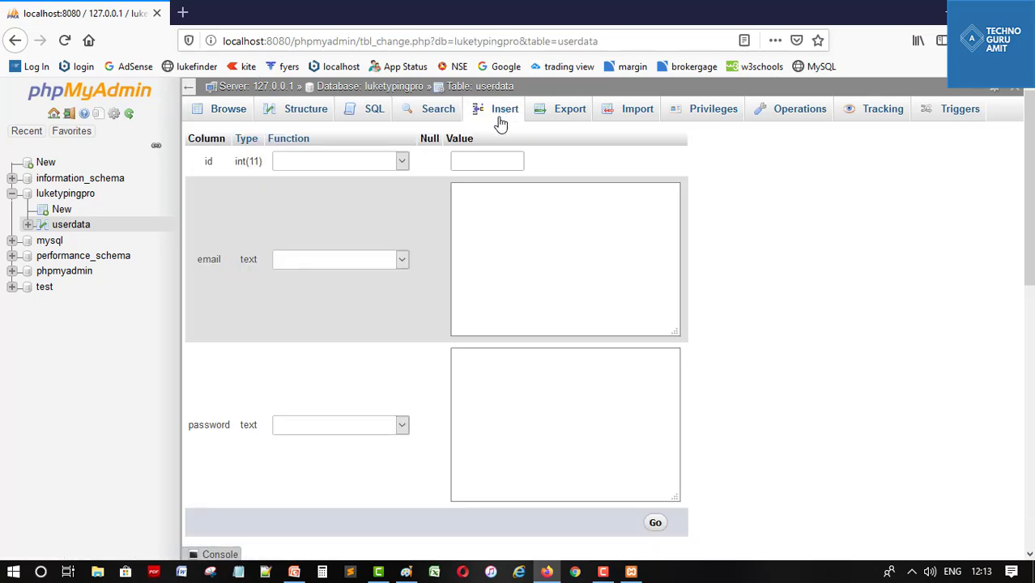
left_click(502, 240)
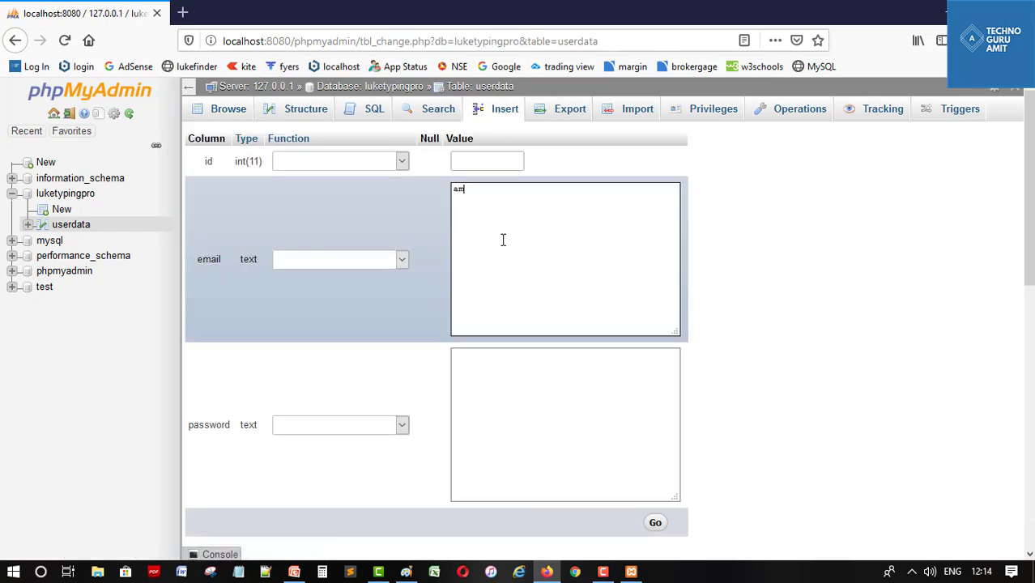
key("Tab")
type("123456")
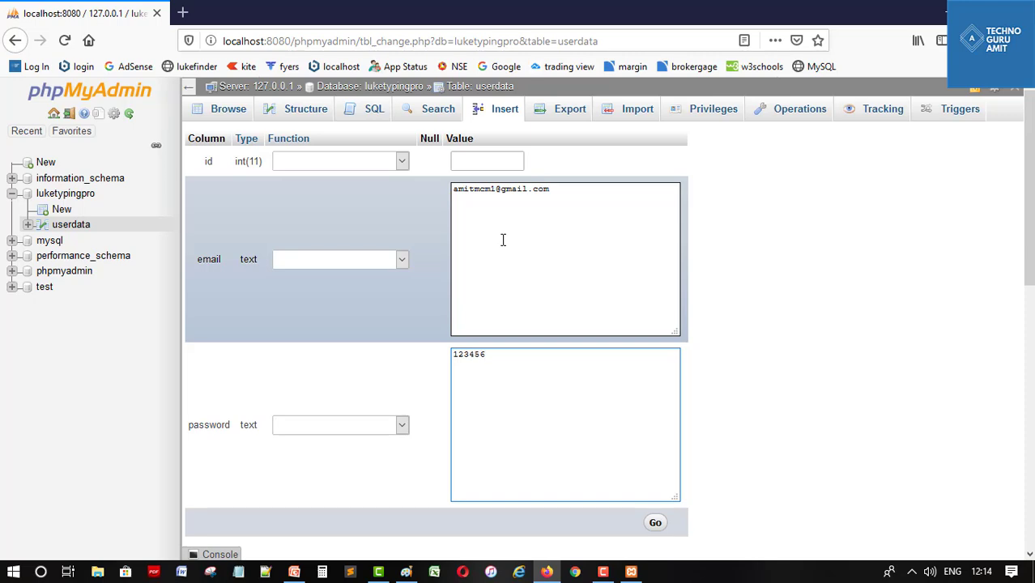
left_click(655, 522)
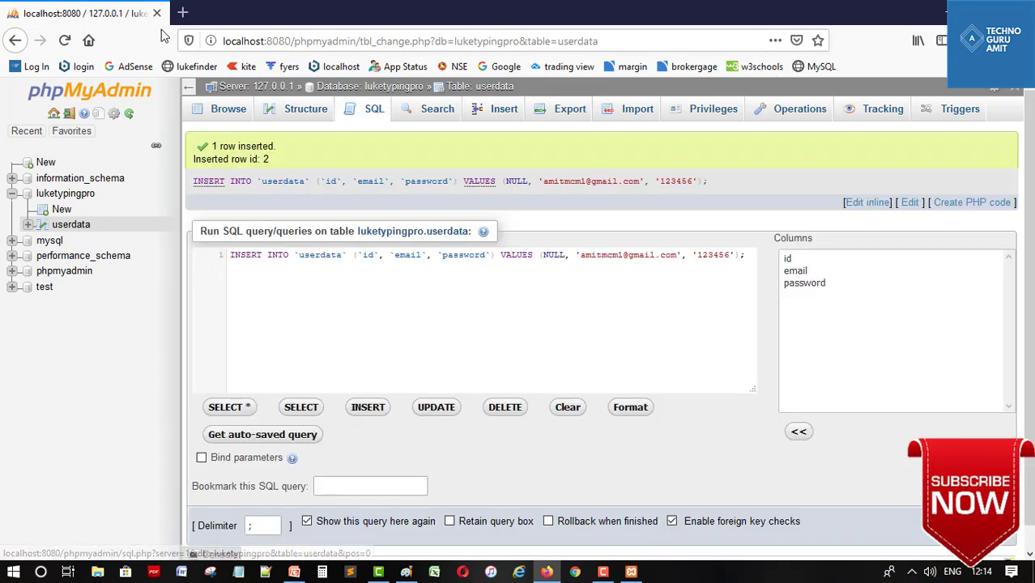
Browse userdata and delete the id 2 row, confirming the deletion
left_click(220, 111)
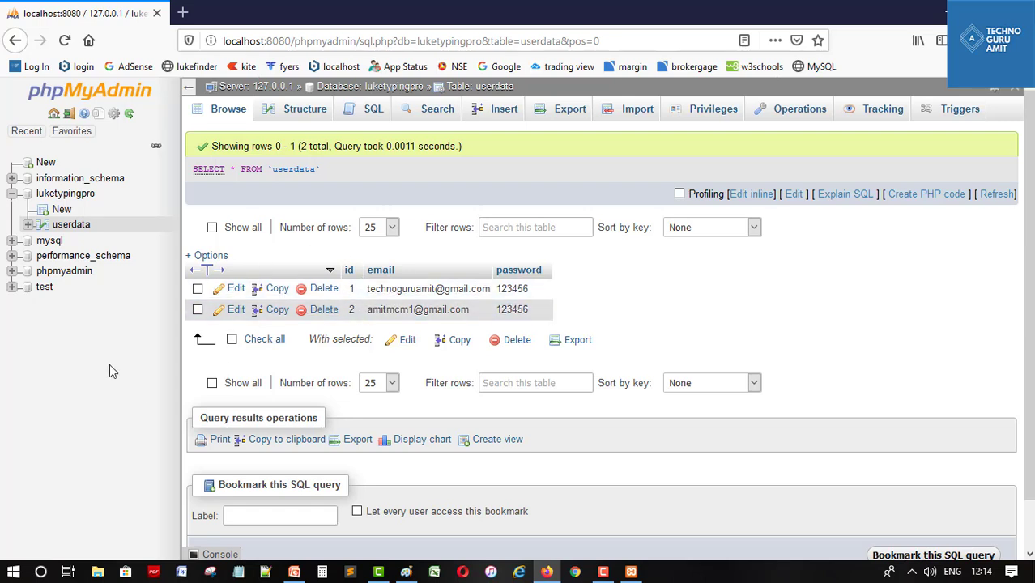
left_click(196, 311)
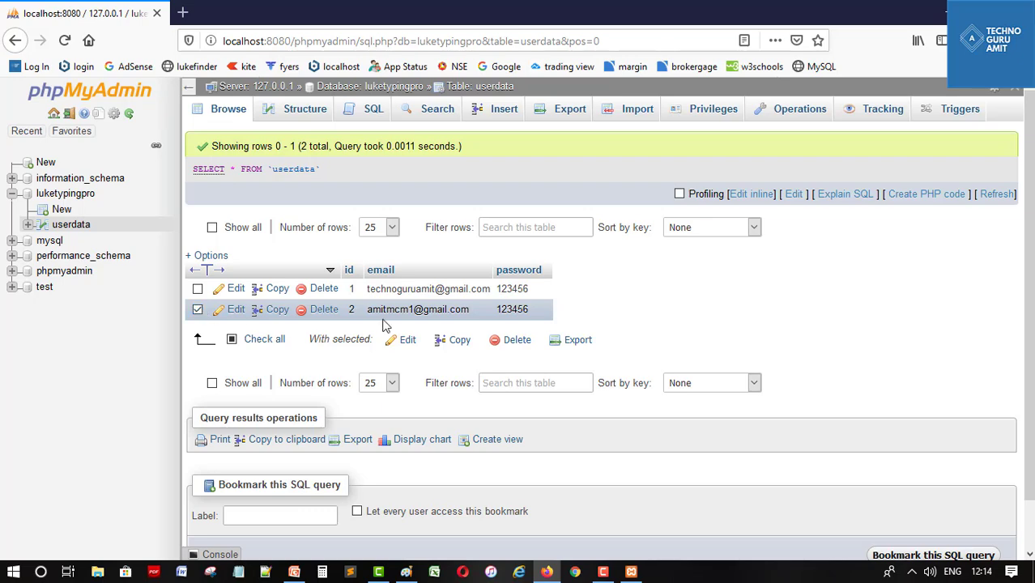
left_click(515, 341)
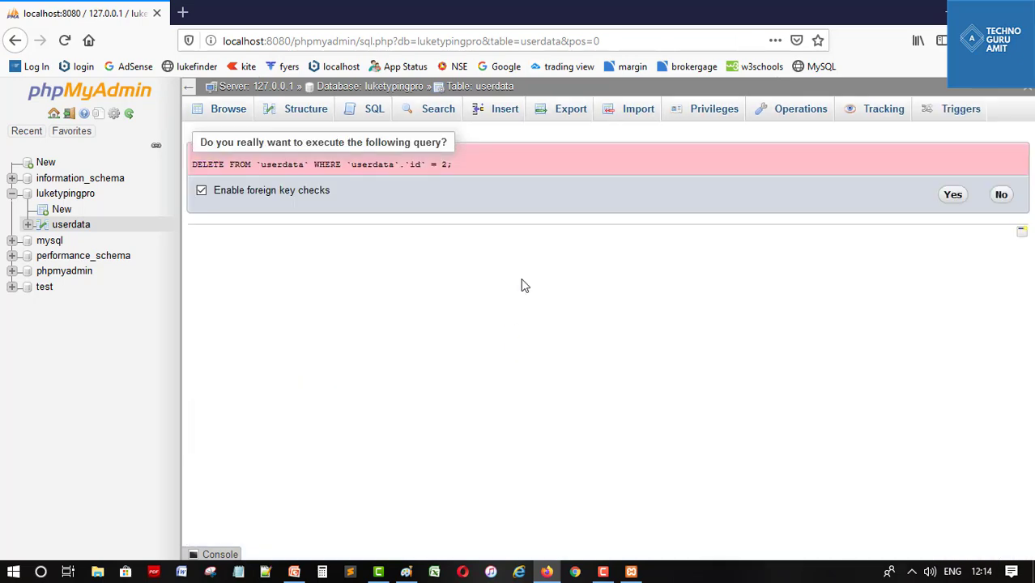
left_click(952, 194)
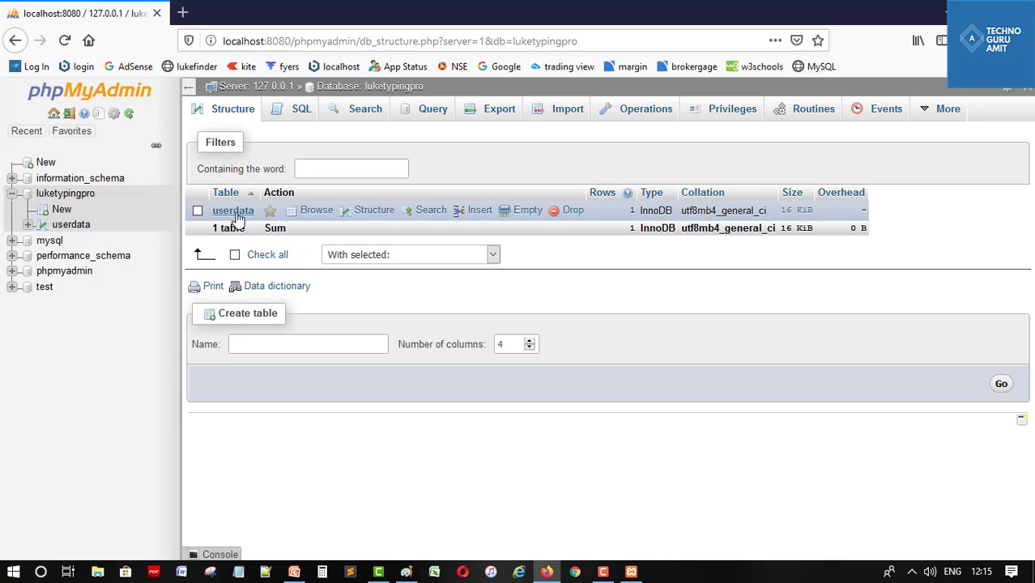
Drop the userdata table from luketypingpro and open the server's Databases list
left_click(198, 210)
left_click(571, 212)
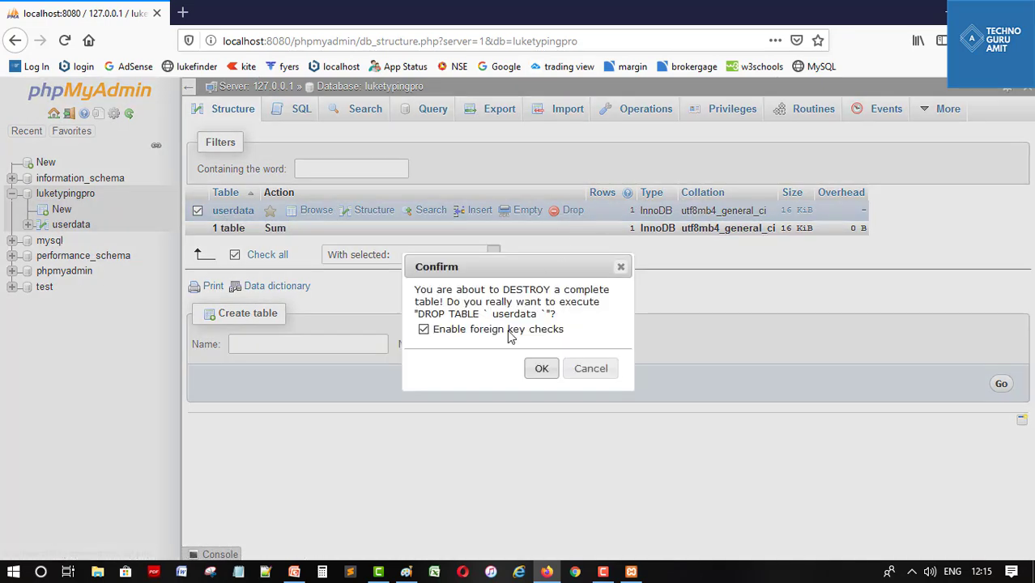
left_click(542, 368)
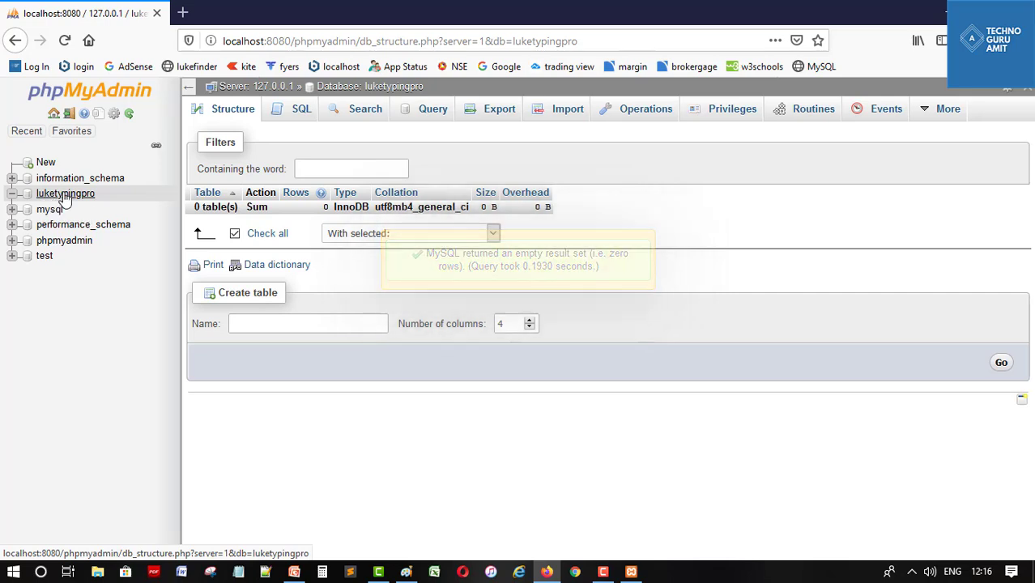
left_click(45, 163)
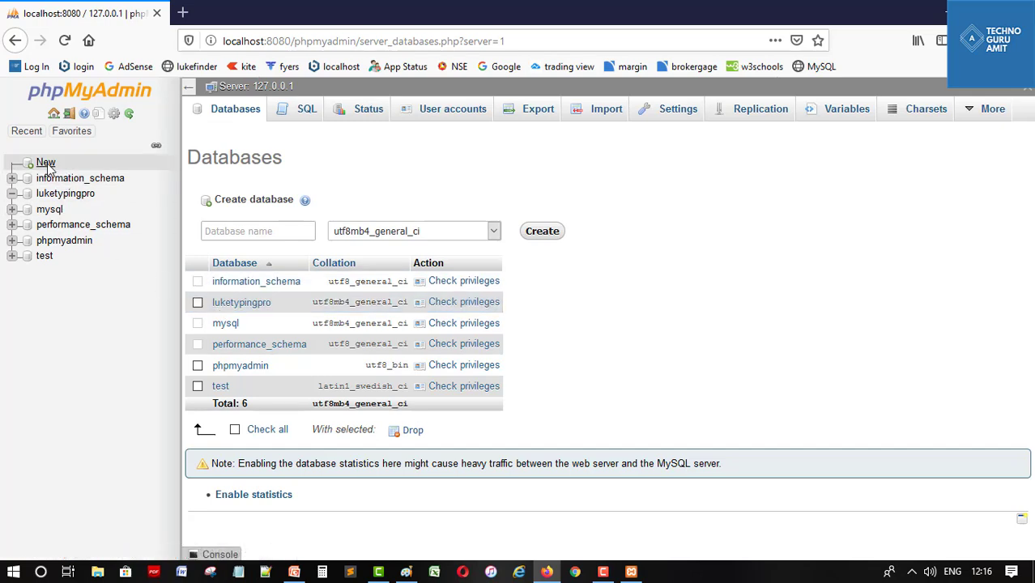
Drop the luketypingpro database, leaving 5 databases, and return to the XAMPP Control Panel
left_click(197, 304)
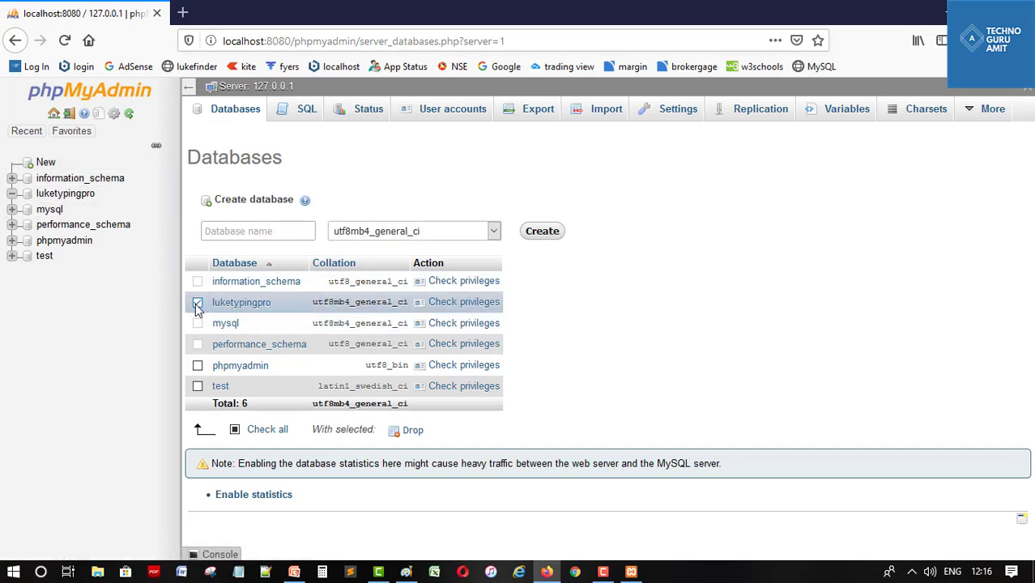
left_click(416, 432)
left_click(539, 355)
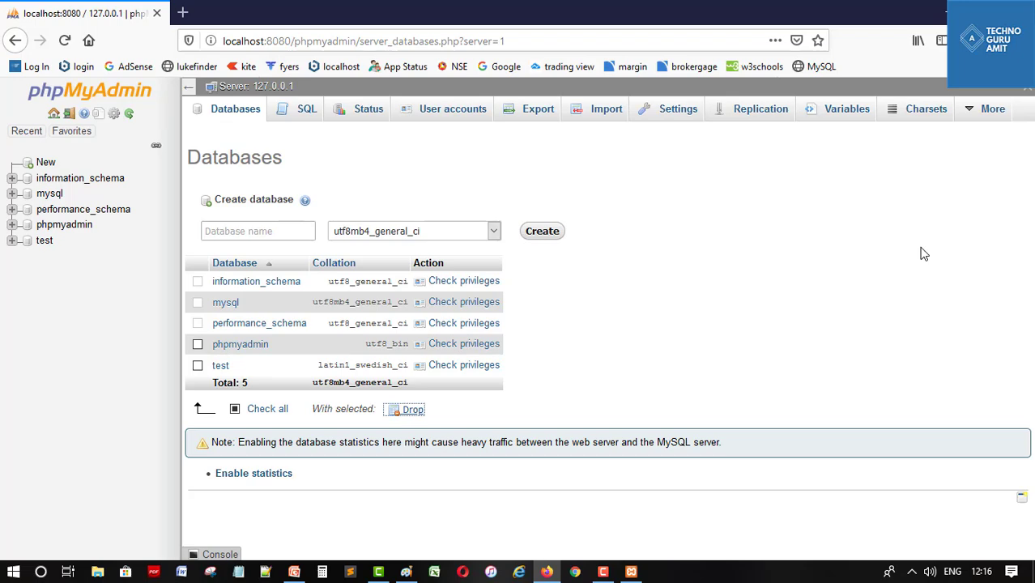
left_click(631, 572)
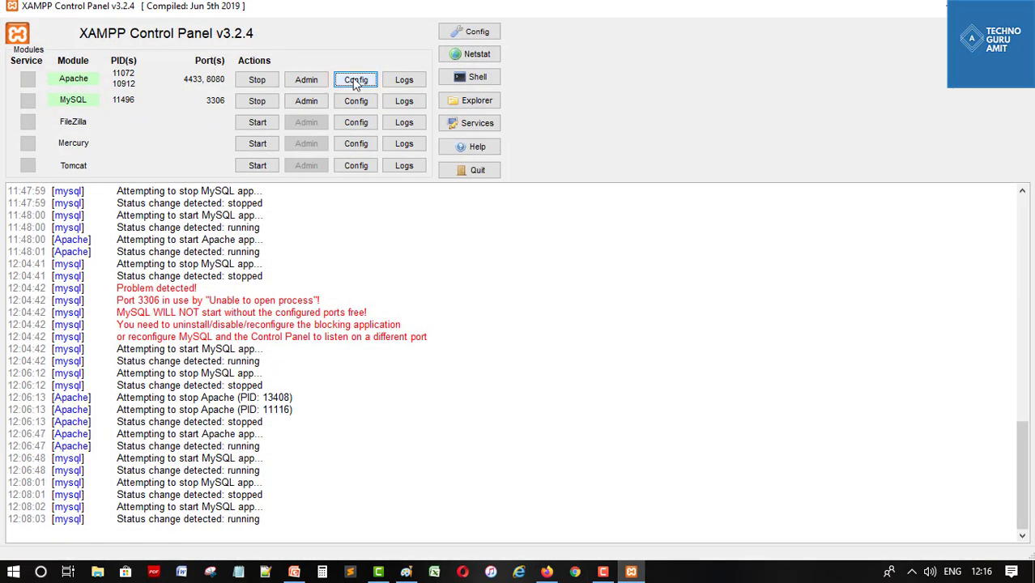